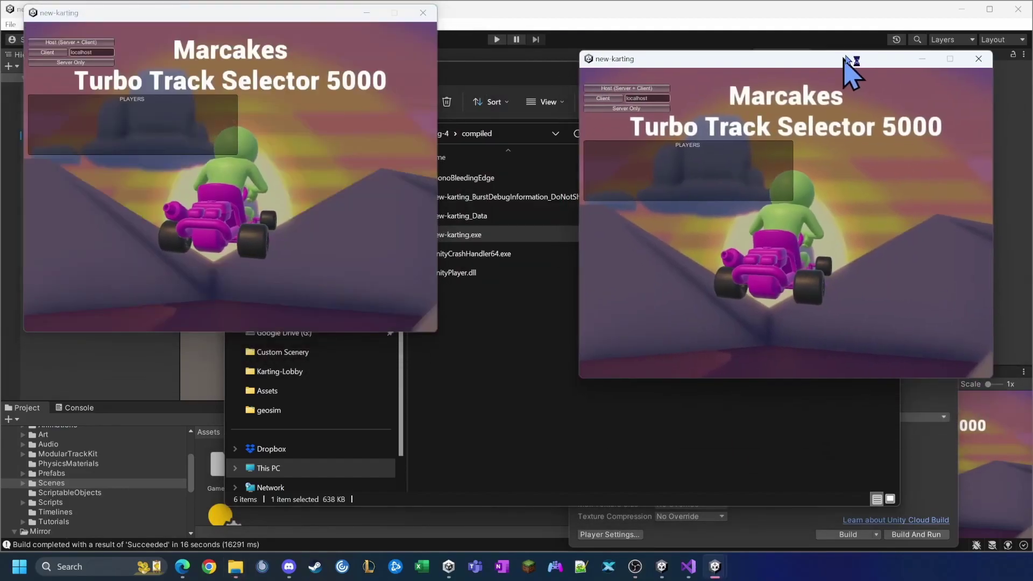
Arrange the four game windows, start one as host and connect the other three as clients.
drag(854, 70, 883, 33)
drag(945, 201, 340, 214)
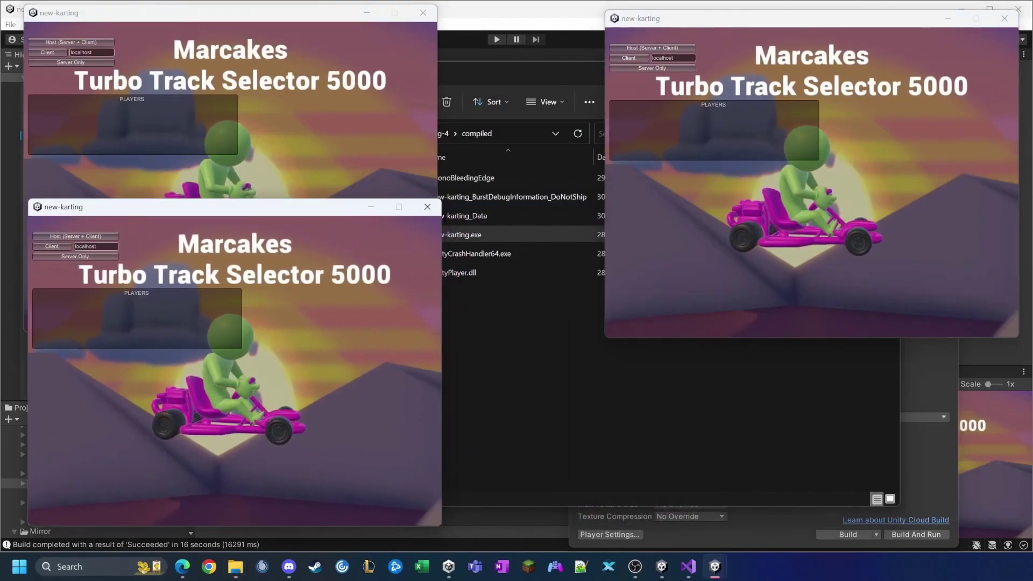
click(64, 50)
click(71, 42)
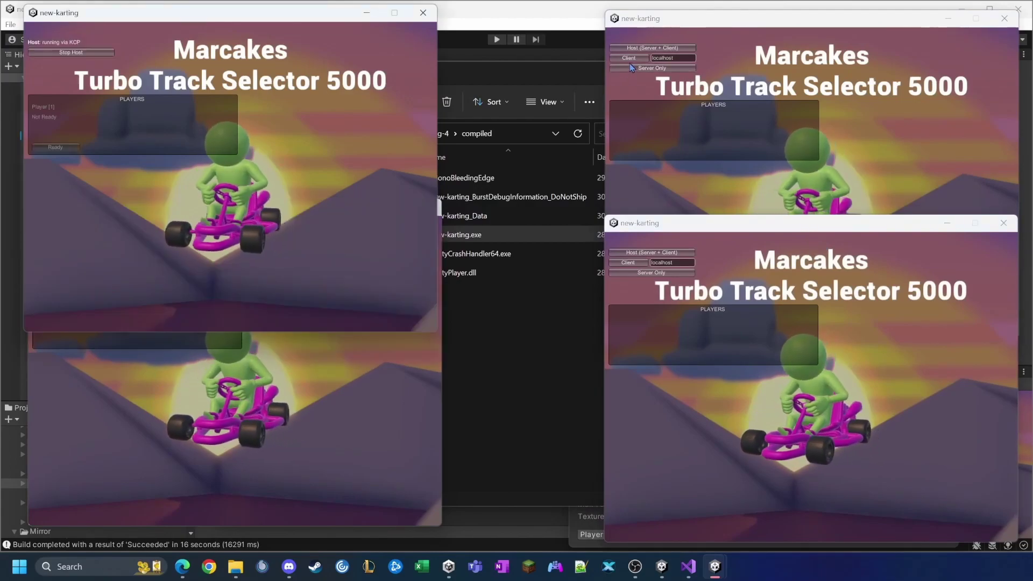
click(629, 57)
click(628, 262)
click(31, 257)
click(52, 246)
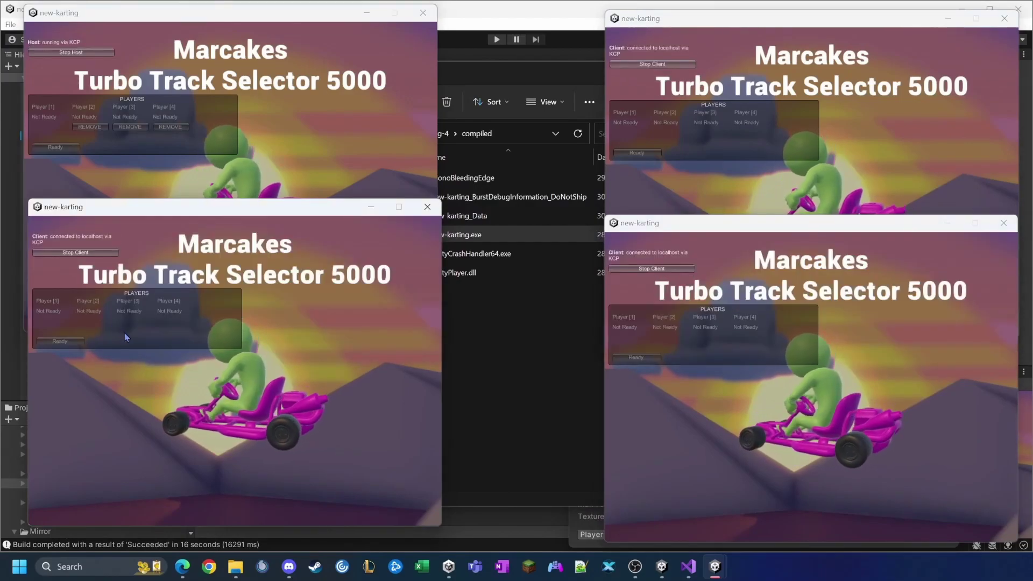
Mark all four players ready and choose the track to race on.
click(60, 341)
click(636, 357)
click(637, 153)
click(46, 146)
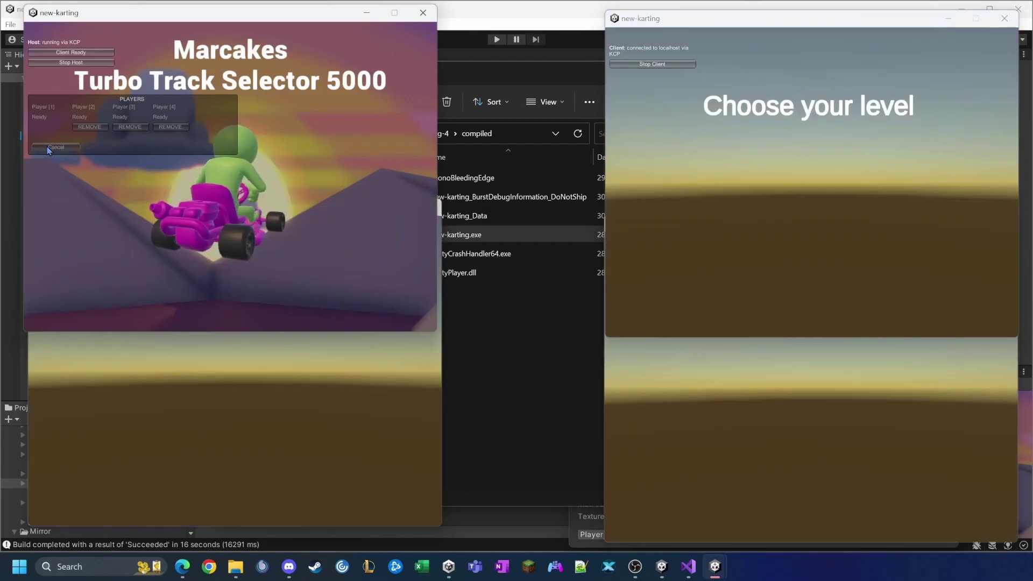
click(886, 211)
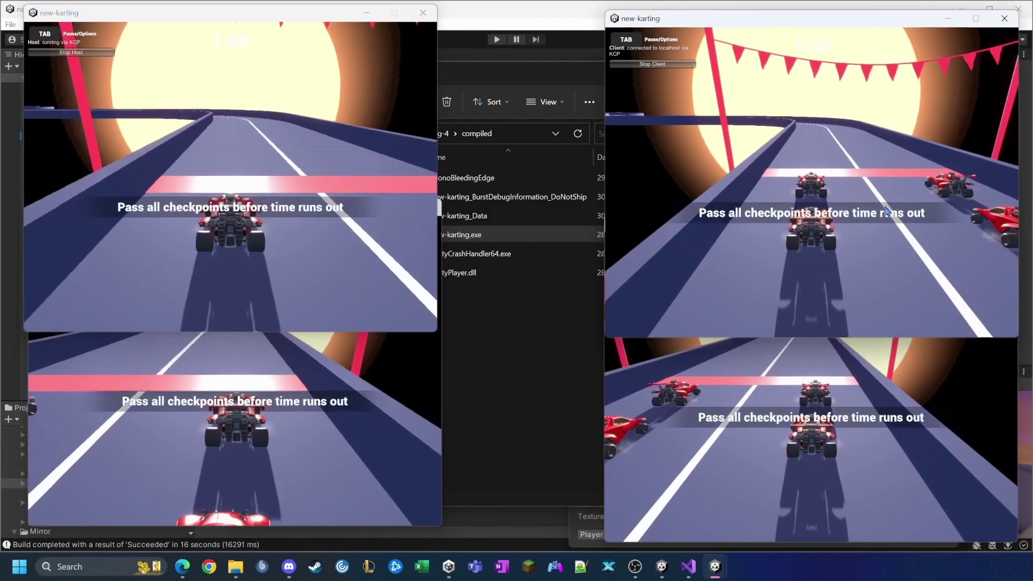
Drive a kart forward in the lower-left game, then stop the client and the host.
click(823, 441)
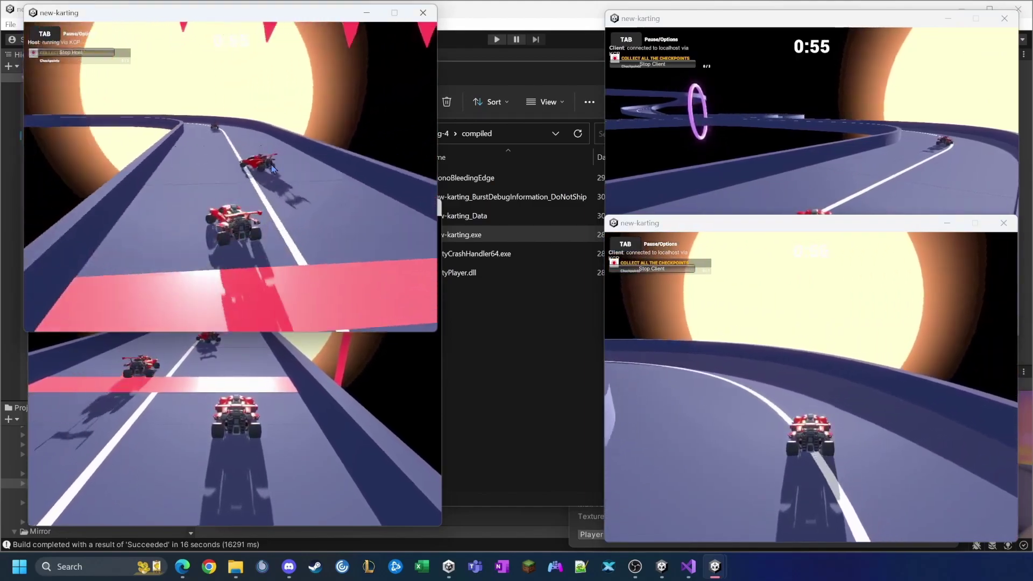
click(321, 431)
key(Up)
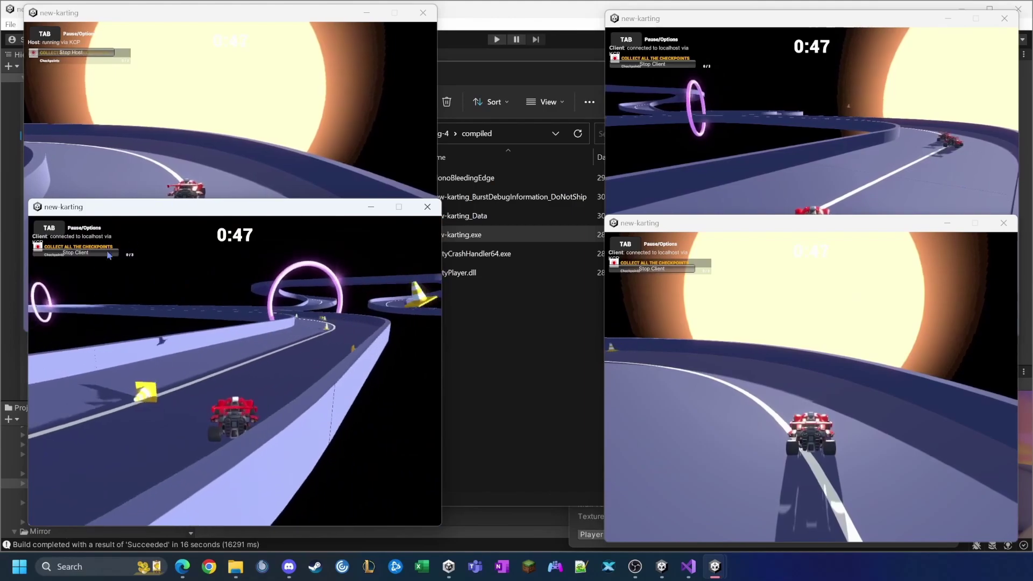
click(96, 251)
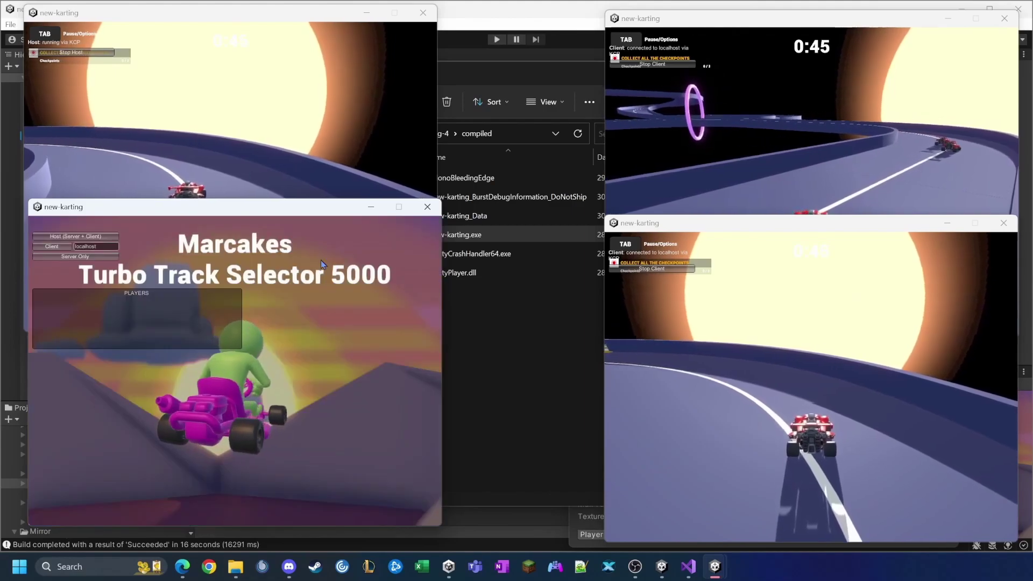
click(72, 52)
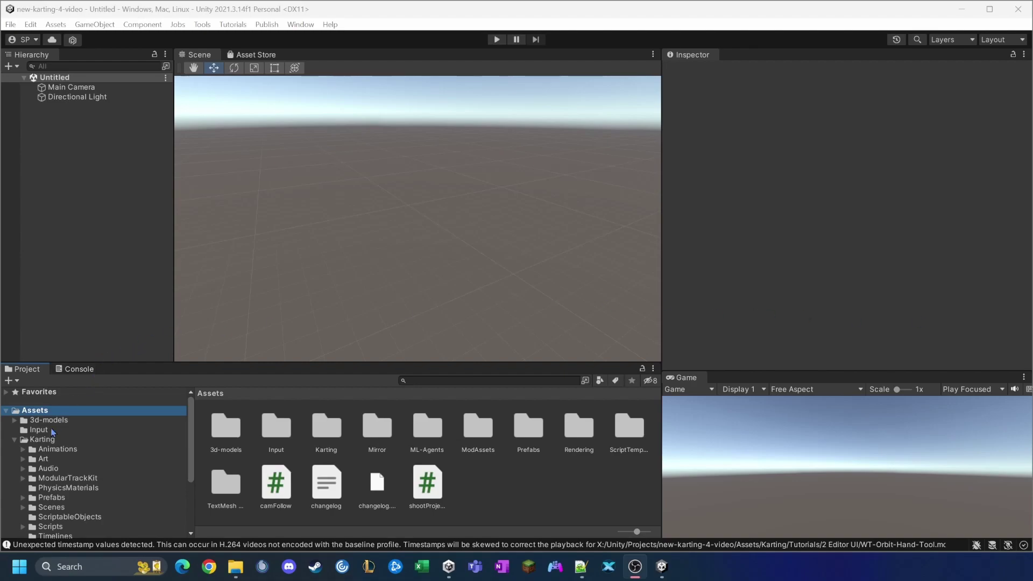
Duplicate MainScene in Assets/Karting/Scenes with Ctrl+D.
click(44, 441)
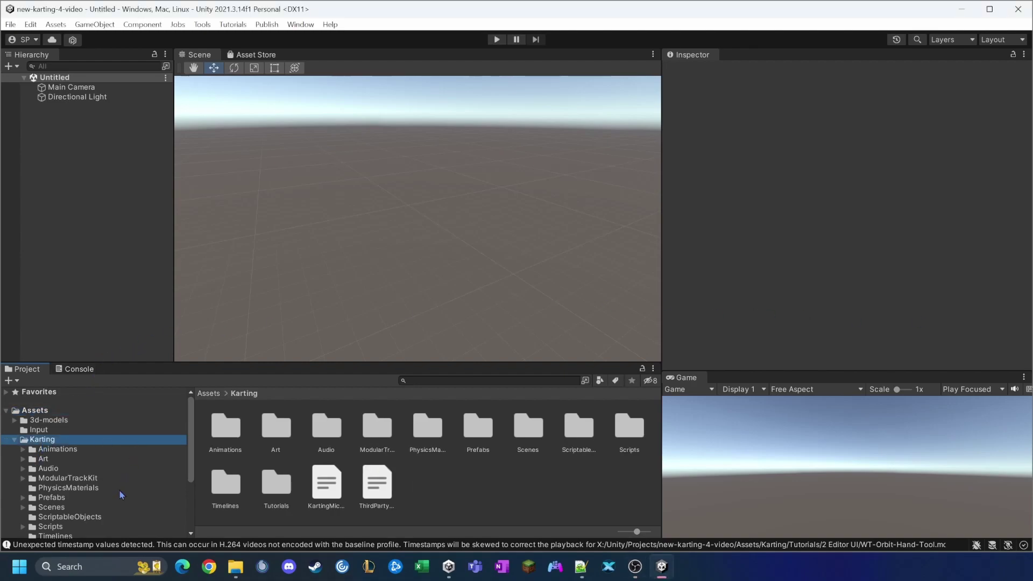
click(52, 508)
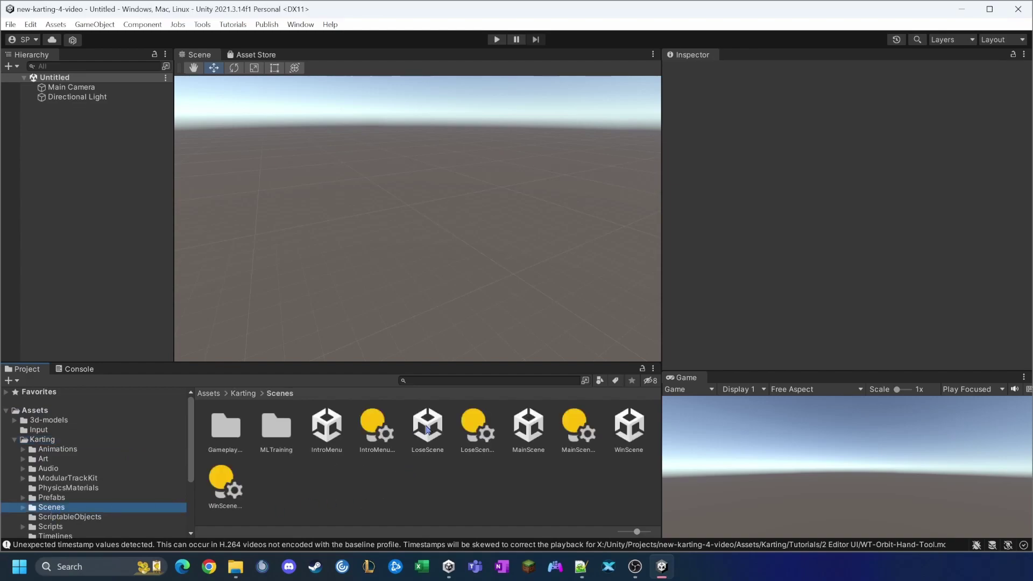
click(531, 426)
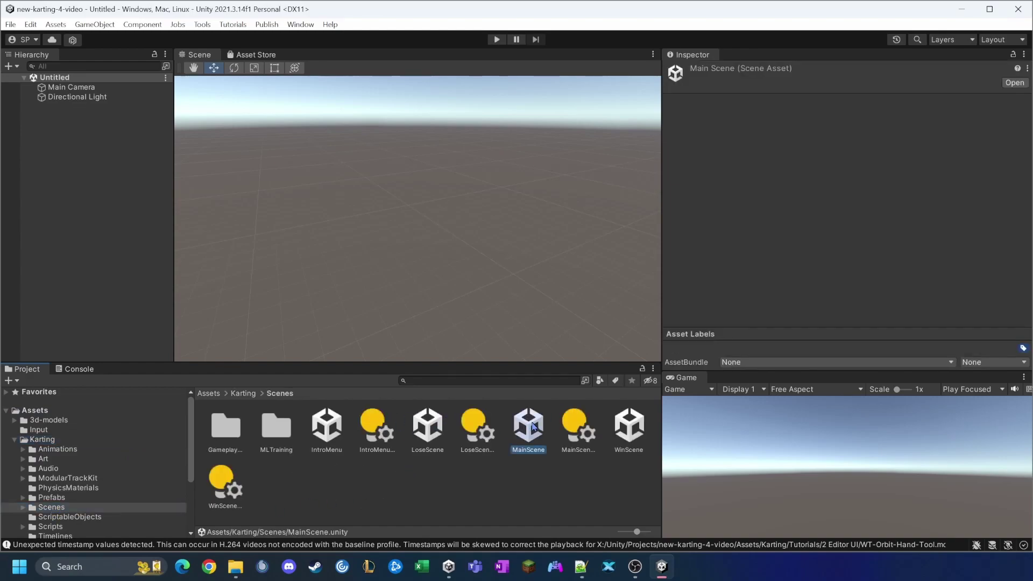
key(ctrl+d)
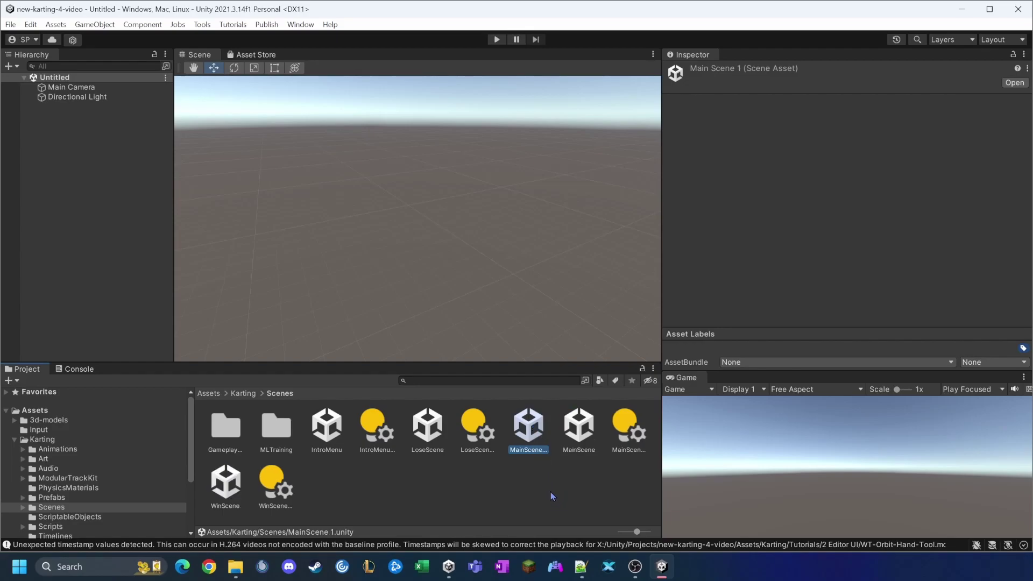
click(574, 432)
click(540, 434)
click(581, 428)
Rename the original MainScene to track1 and the copy to track2.
key(F2)
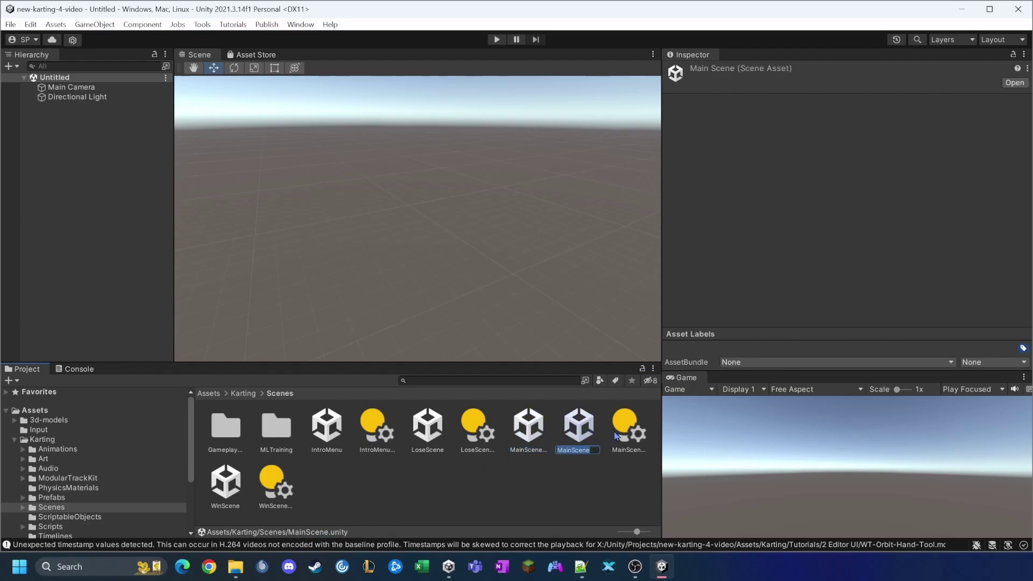
text(track1)
key(Return)
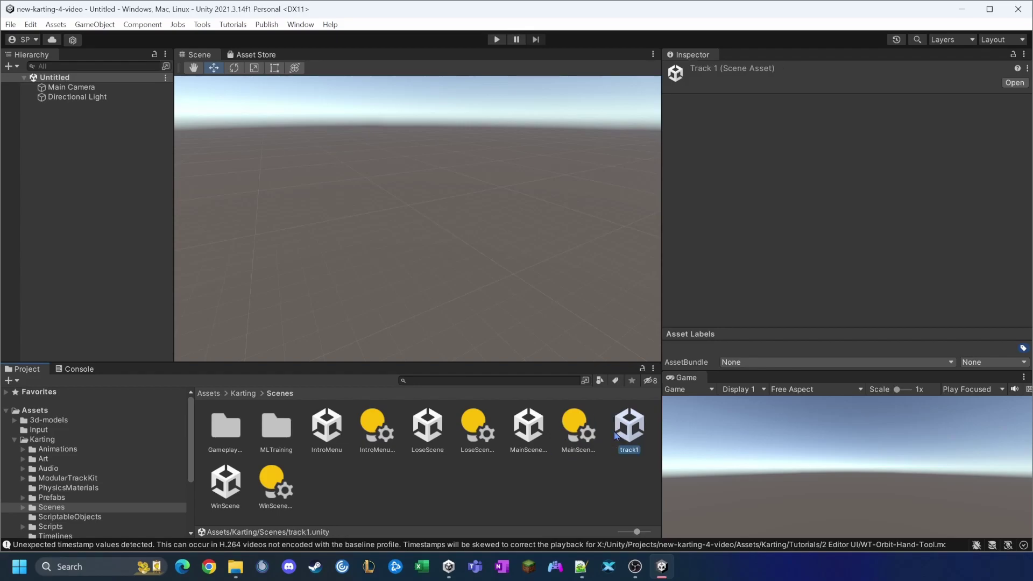
click(534, 423)
key(F2)
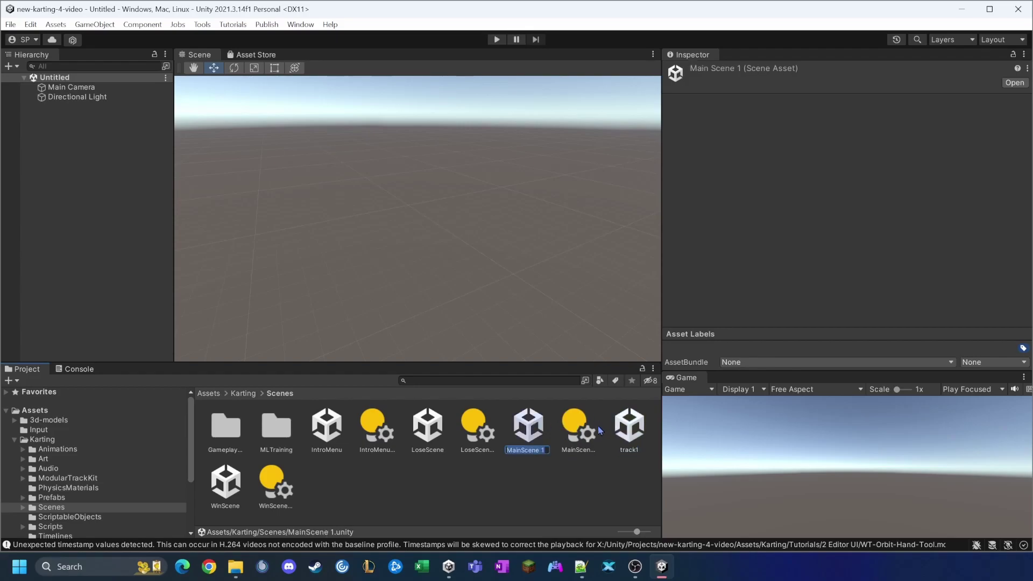
text(track2)
key(Return)
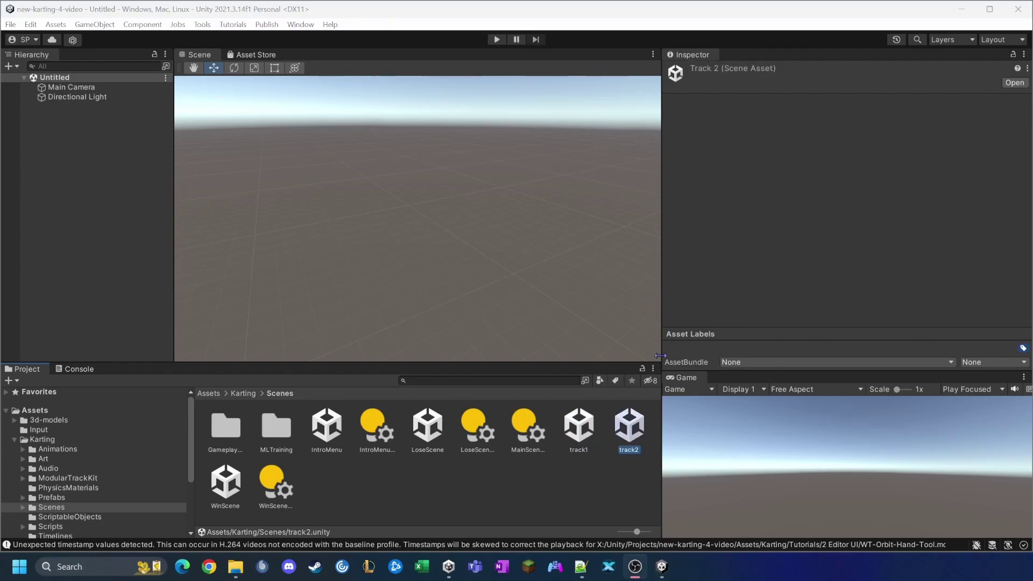
Open track2 and deactivate the Environment objects from Trees through GroundPlane.
double_click(629, 426)
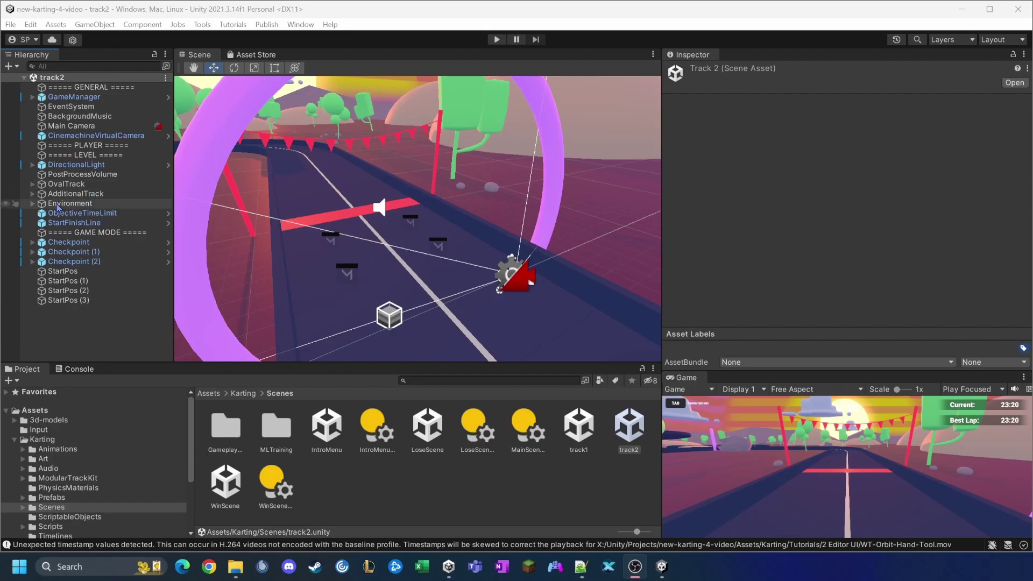
click(33, 204)
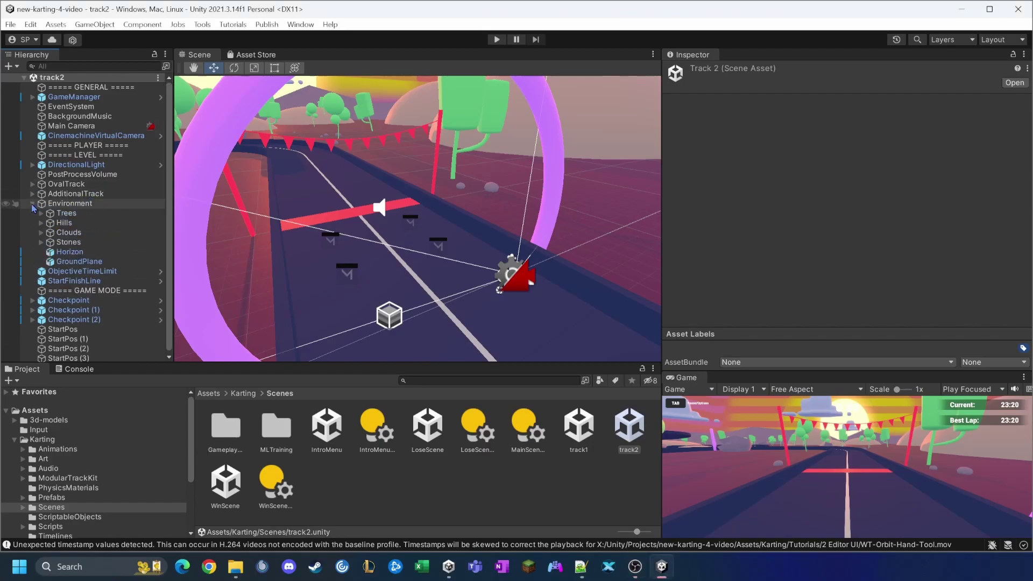
click(66, 213)
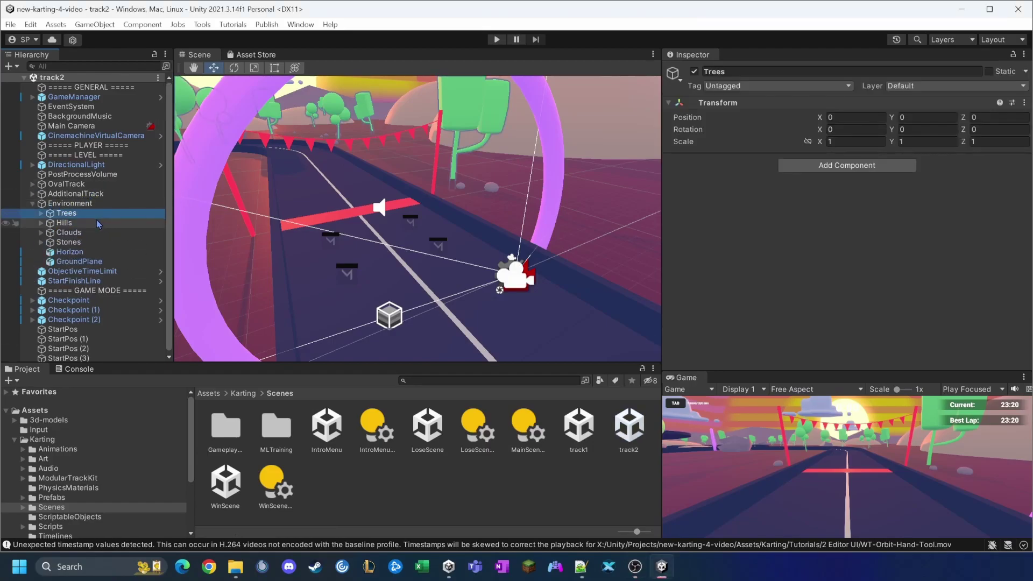
shift+click(91, 262)
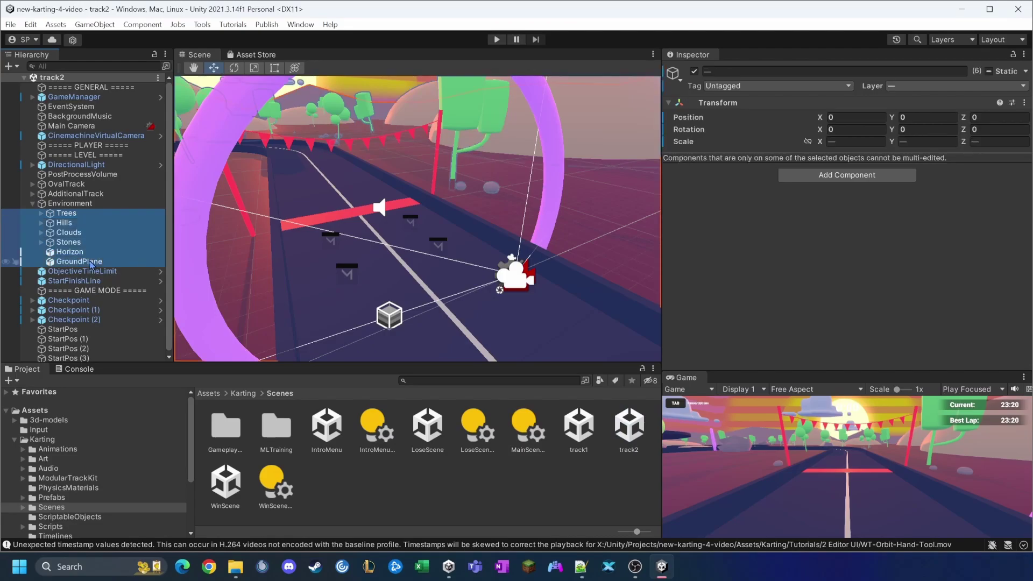
click(695, 72)
Scale the Mesh_Sun under DirectionalLight up to 2475.3 and lower it to Y -380.
alt+drag(523, 237, 419, 198)
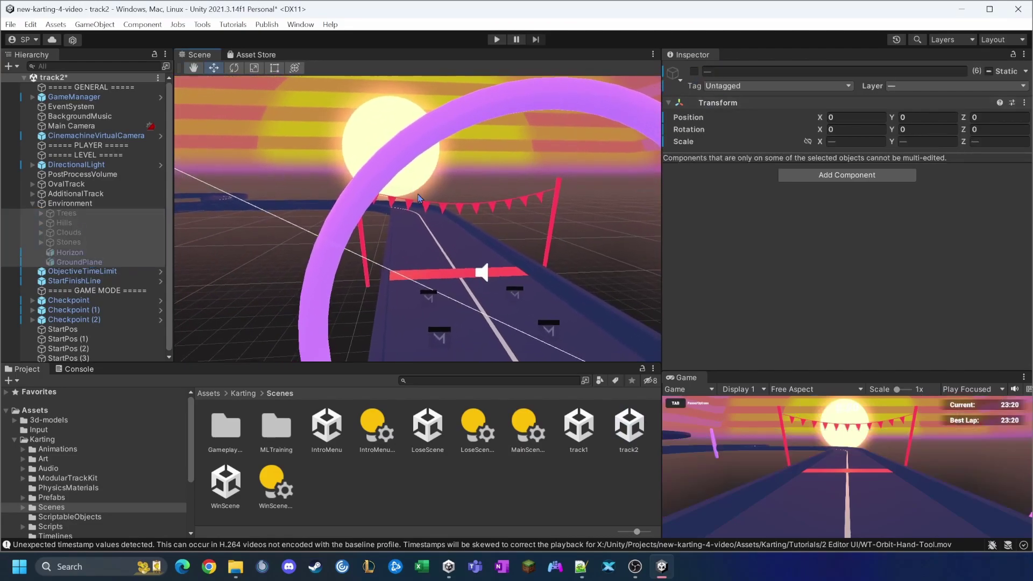
click(365, 139)
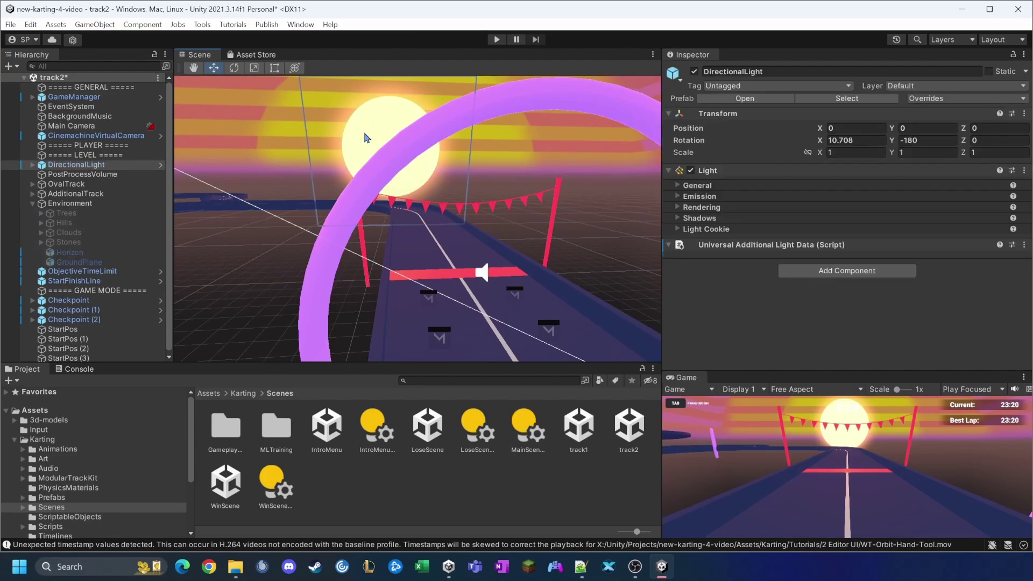
click(32, 164)
click(59, 176)
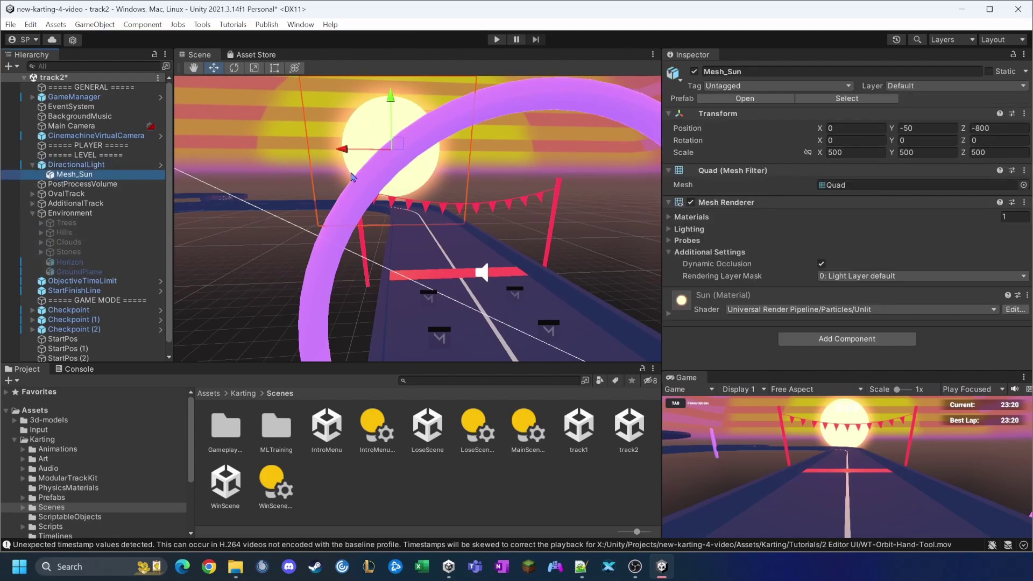
alt+drag(354, 177, 634, 167)
key(r)
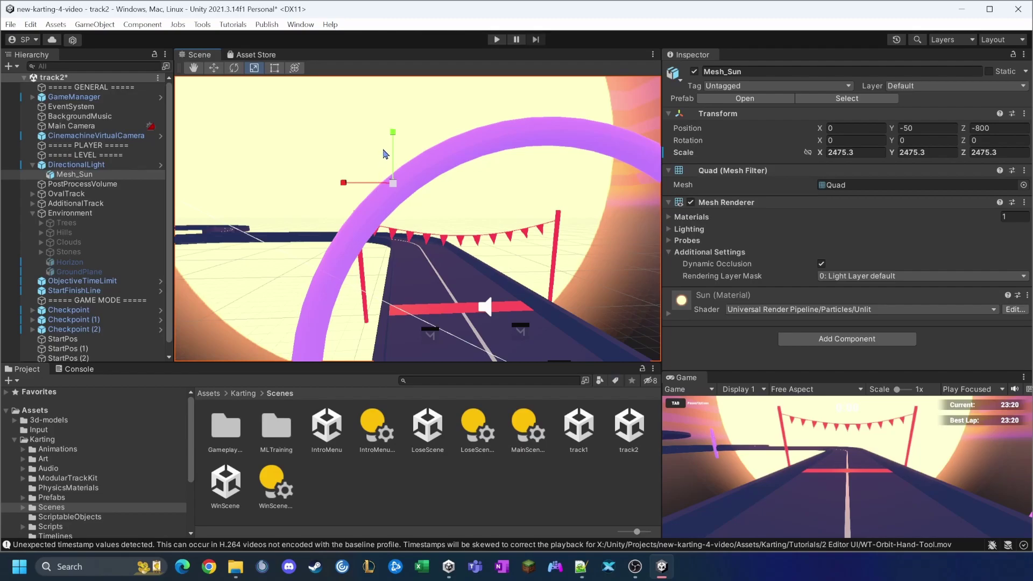
key(w)
drag(392, 153, 385, 230)
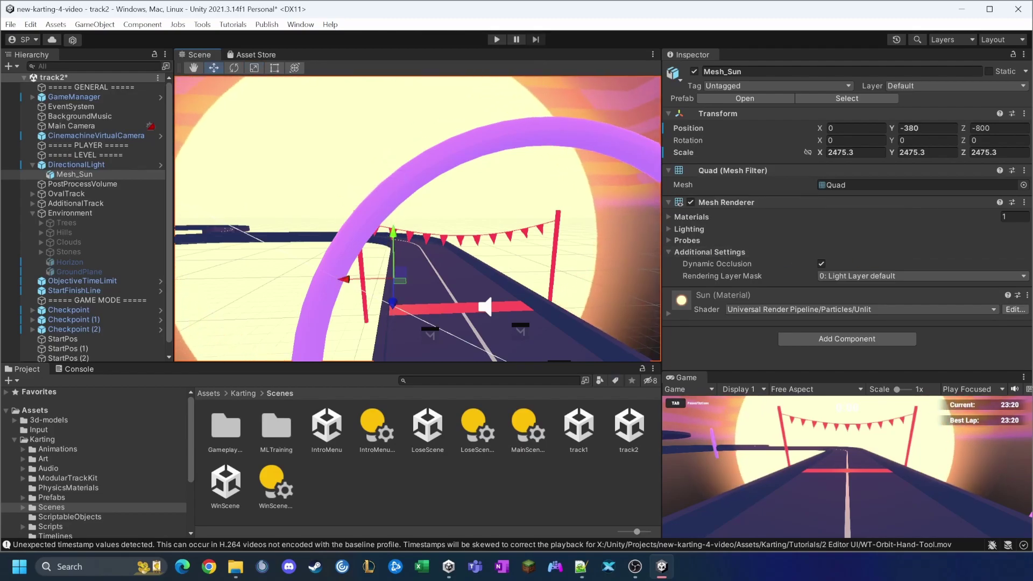
click(636, 567)
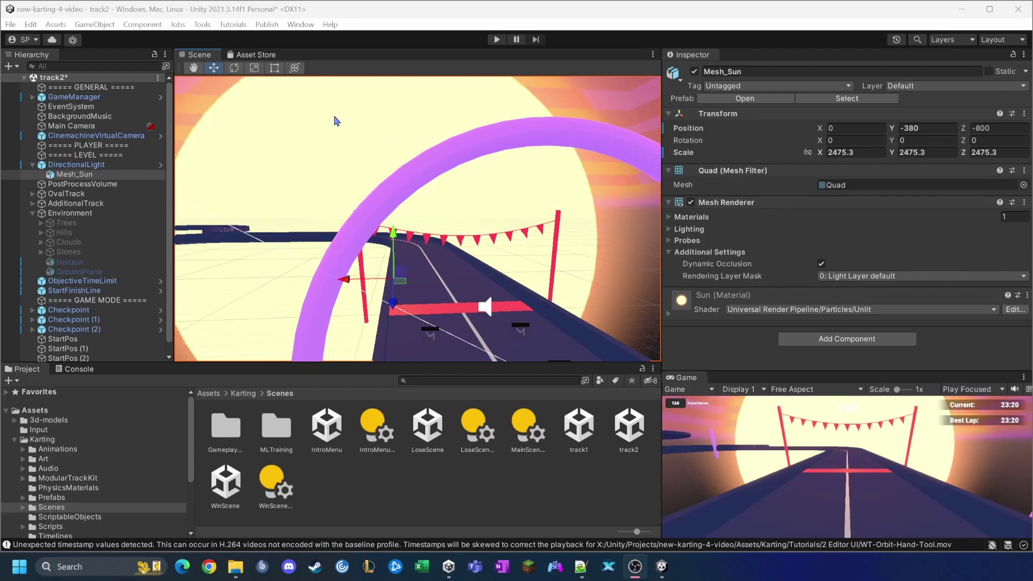
click(10, 25)
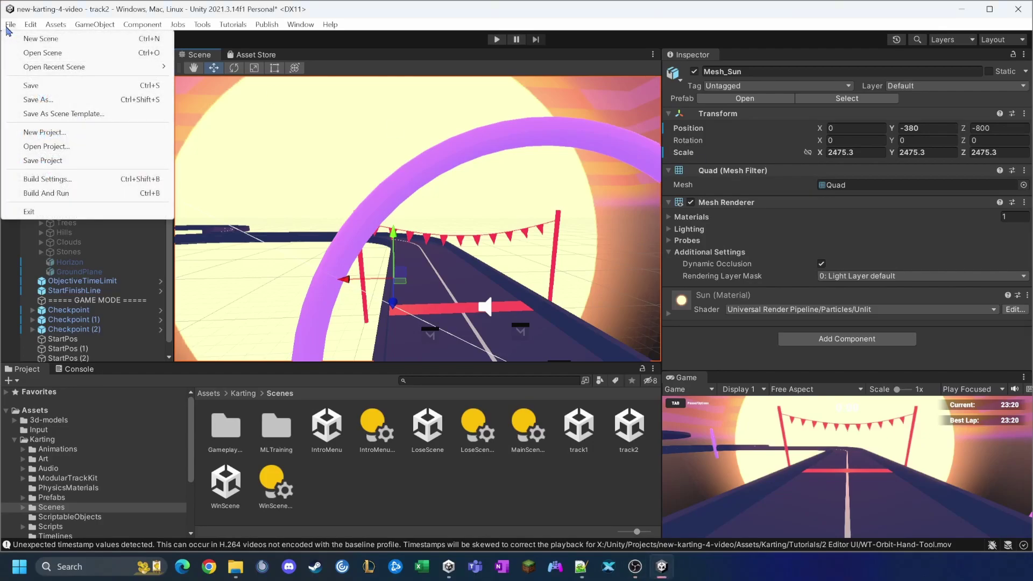
Add the open track2 scene to Build Settings as scene 2 after track1, then close Build Settings.
click(69, 180)
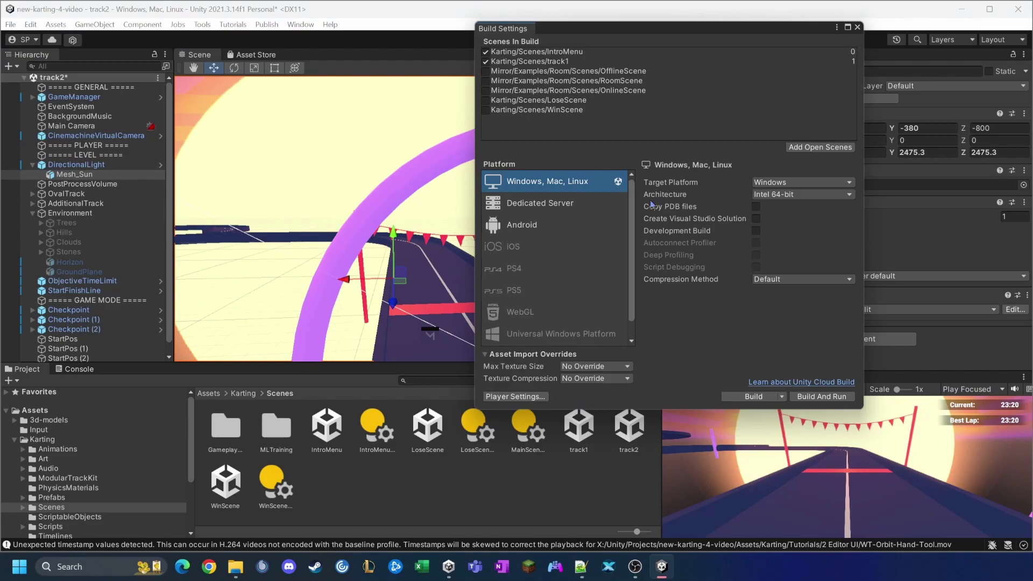
click(815, 150)
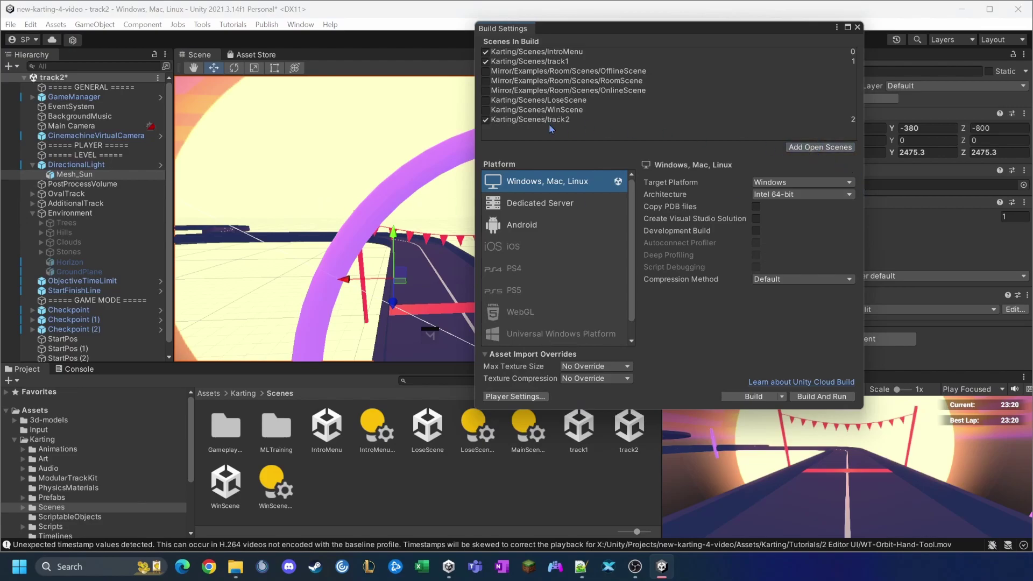
drag(541, 124, 543, 68)
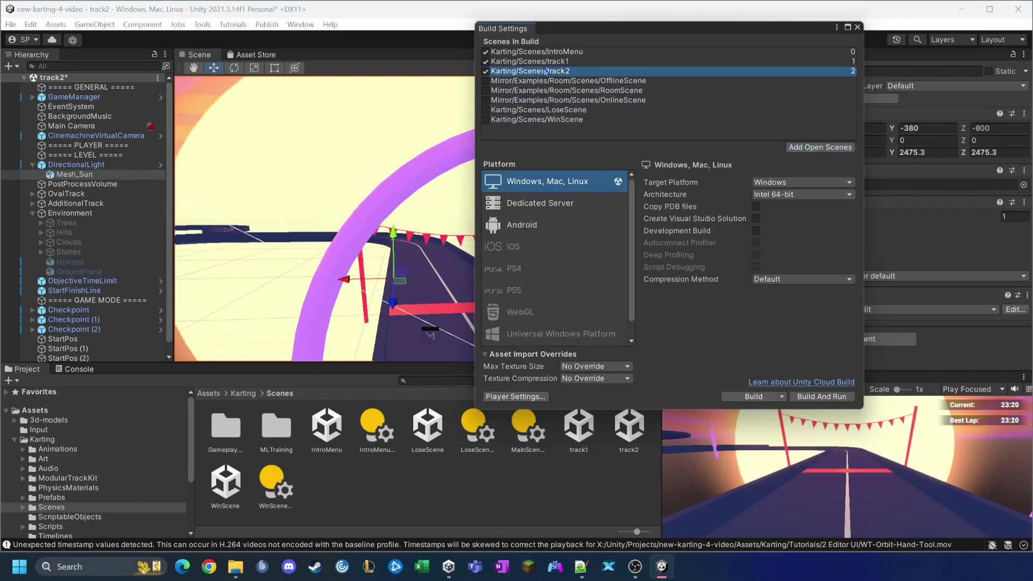
click(857, 27)
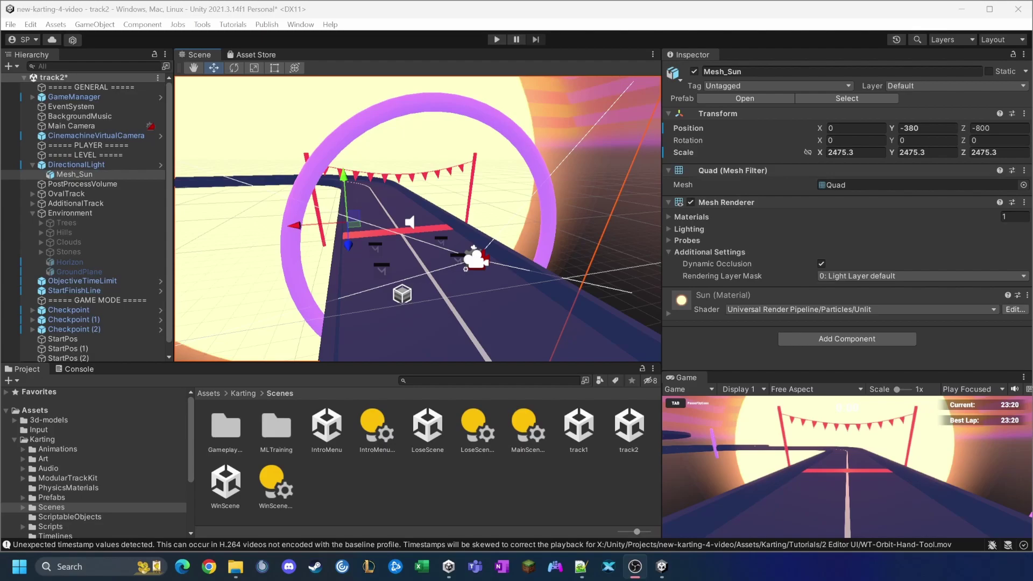
Enable the View Options and Grid and Snap overlays, turn gizmos off, and orbit along the track.
click(653, 54)
mouse_move(700, 67)
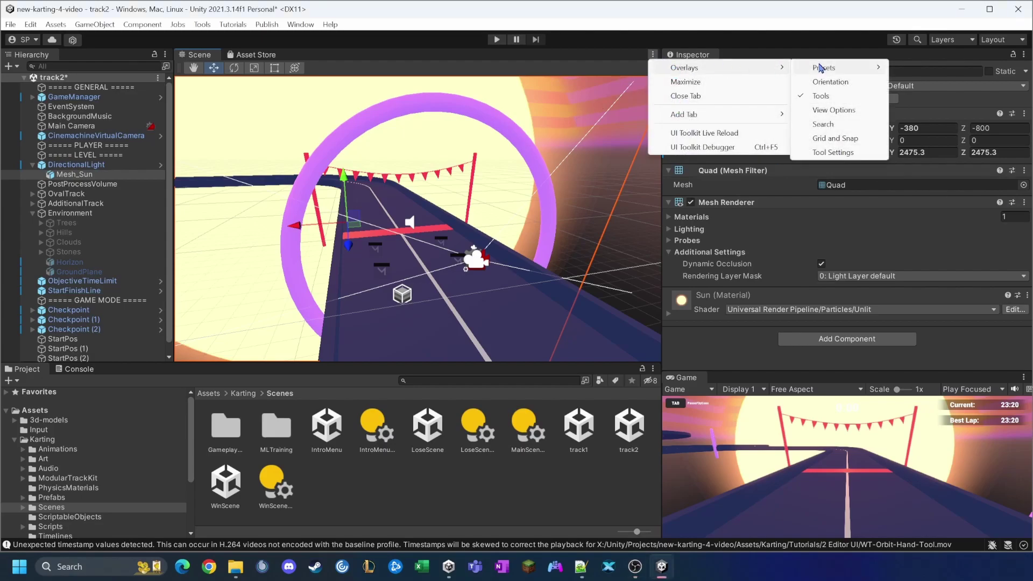
click(834, 111)
click(653, 54)
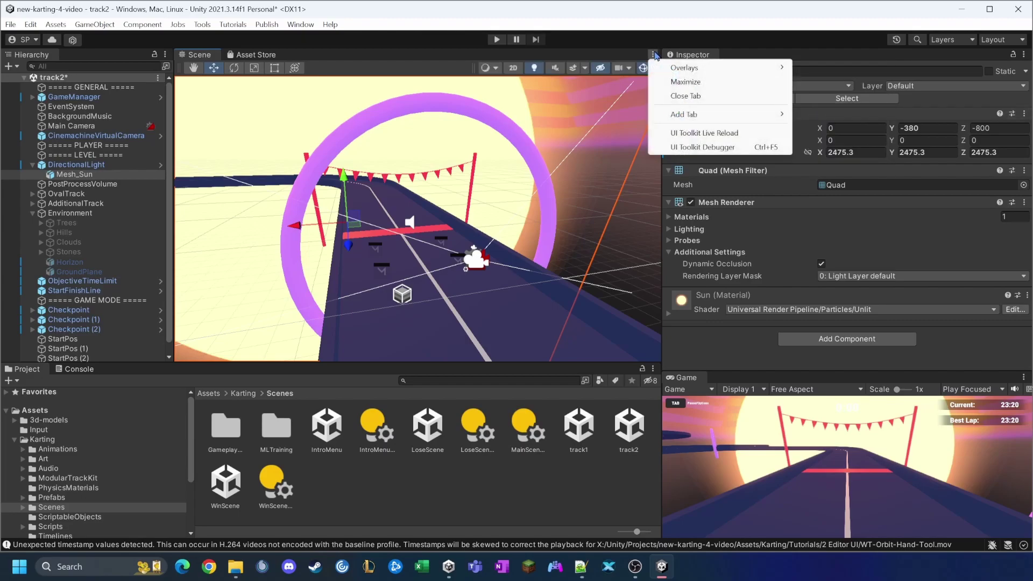
mouse_move(701, 69)
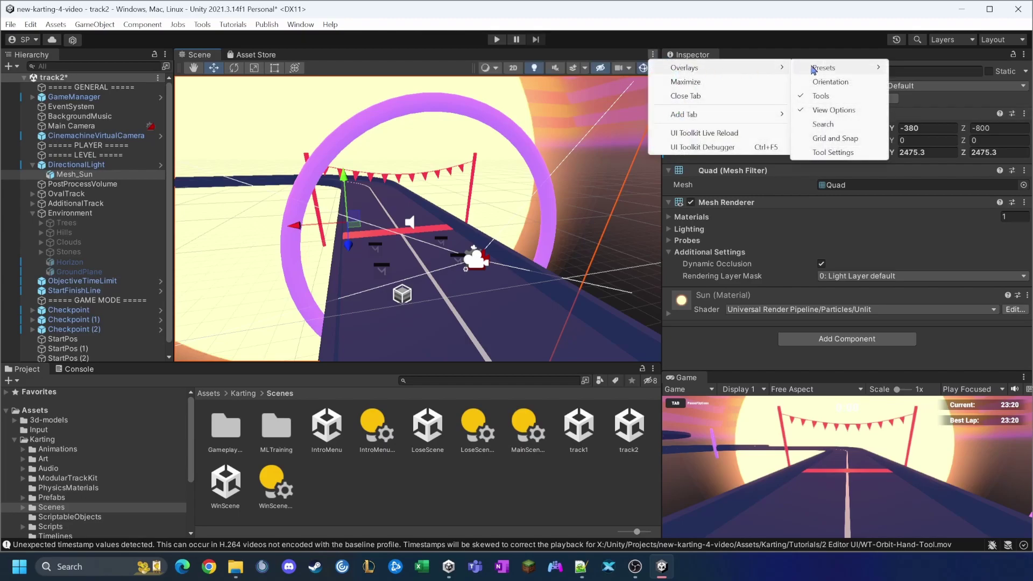
click(835, 139)
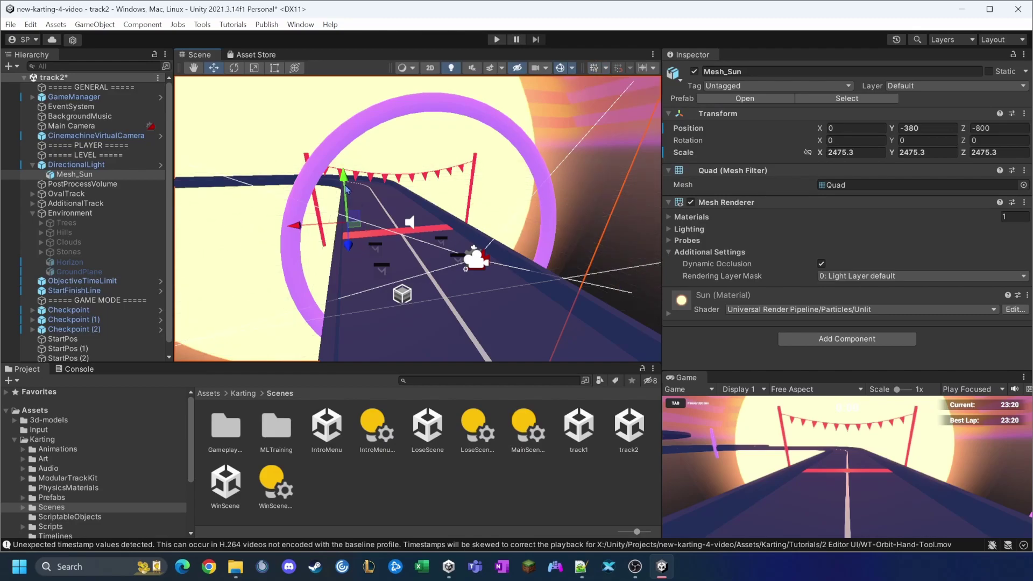
click(561, 68)
alt+drag(509, 163, 463, 143)
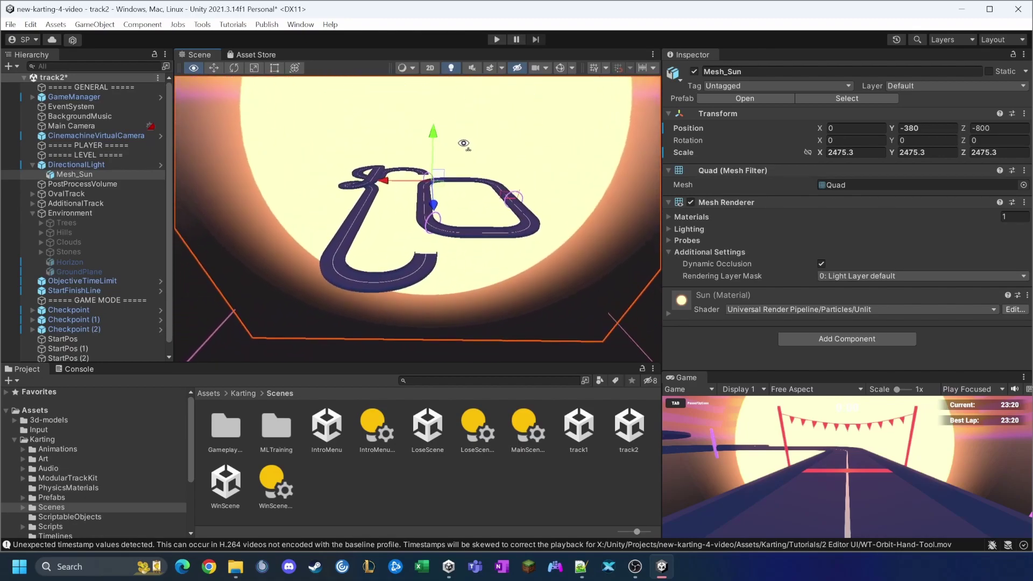
Switch to the Hand tool to frame the whole track2 layout and begin a Win+Shift+S snip.
click(193, 69)
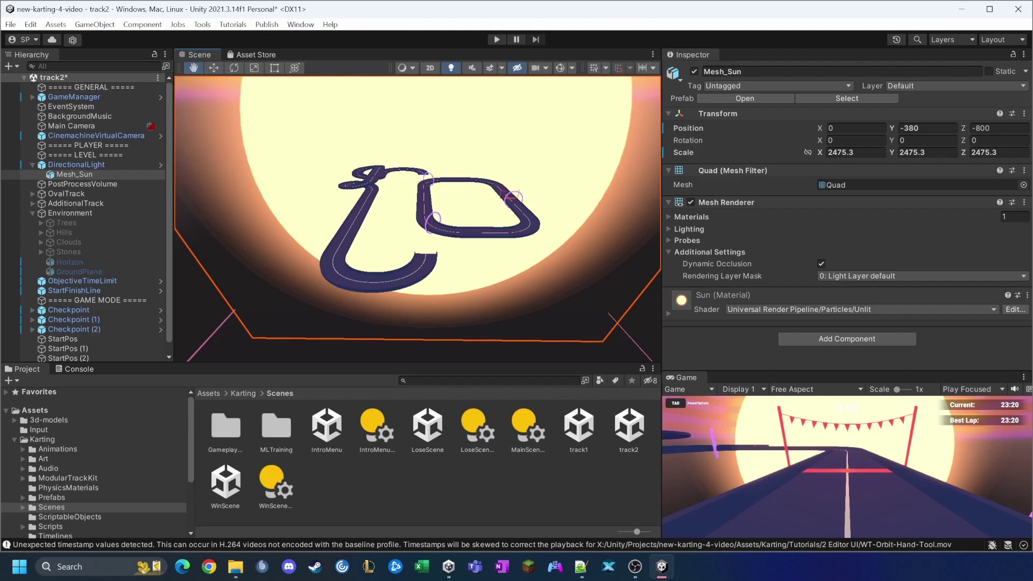
key(super+shift+s)
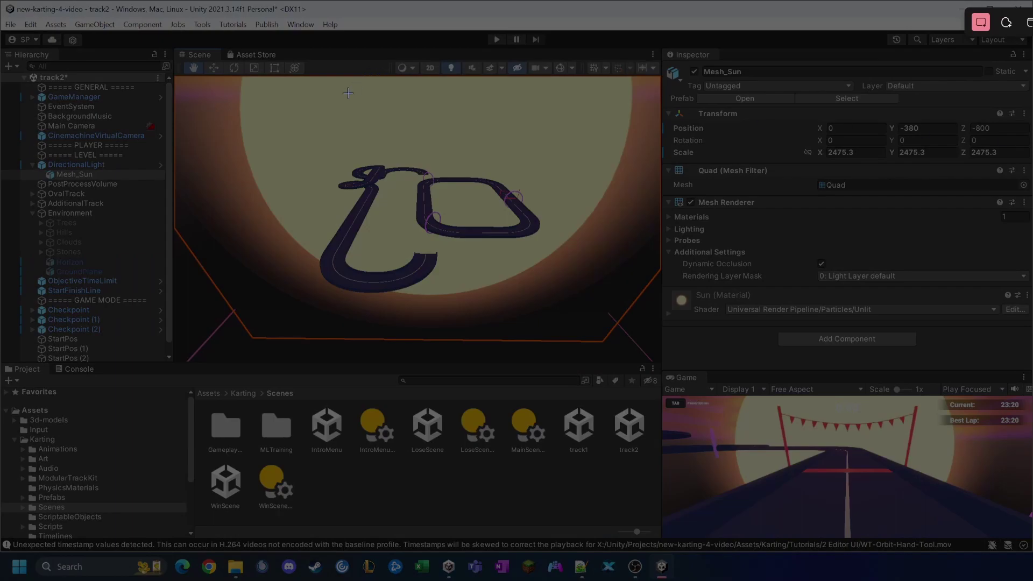
Snip the Scene view's track layout and launch Paint maximized via mspaint.
drag(264, 106, 585, 322)
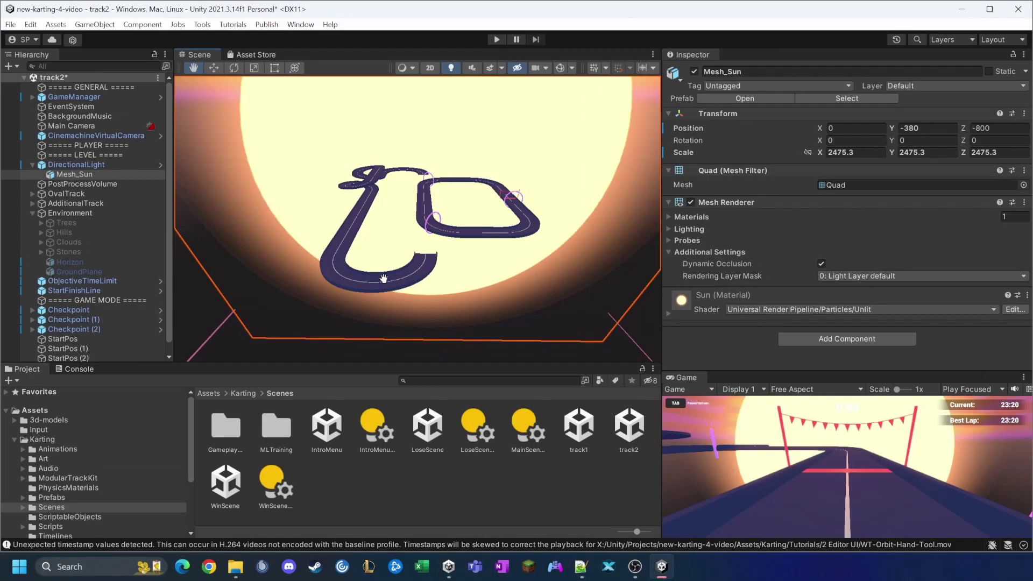
key(super+r)
text(mspaint)
key(Return)
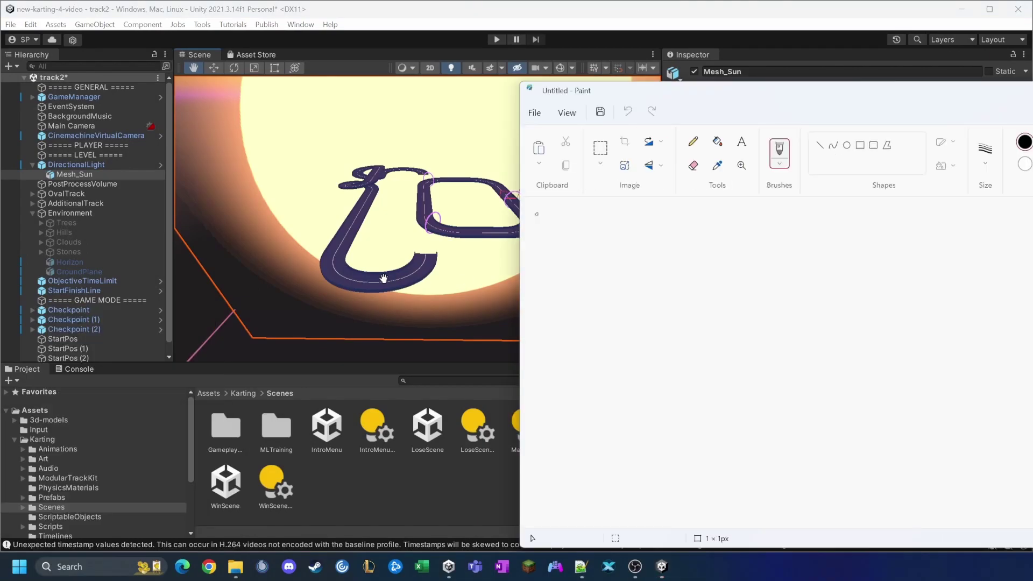
double_click(773, 98)
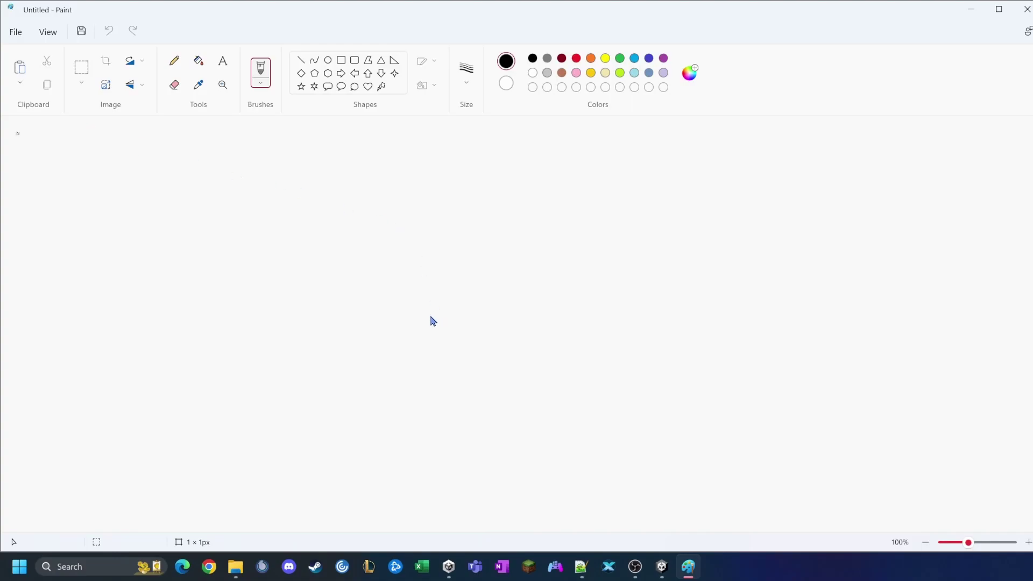
Set the canvas to 1 × 1 px, paste the 787 × 538 capture, and save it as Untitled.png.
key(ctrl+e)
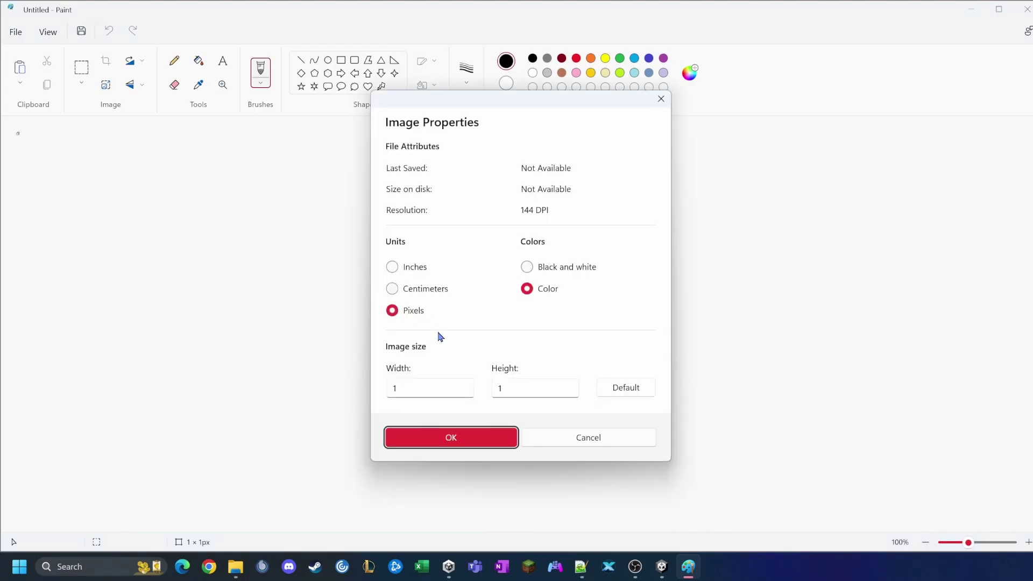
click(461, 434)
key(ctrl+v)
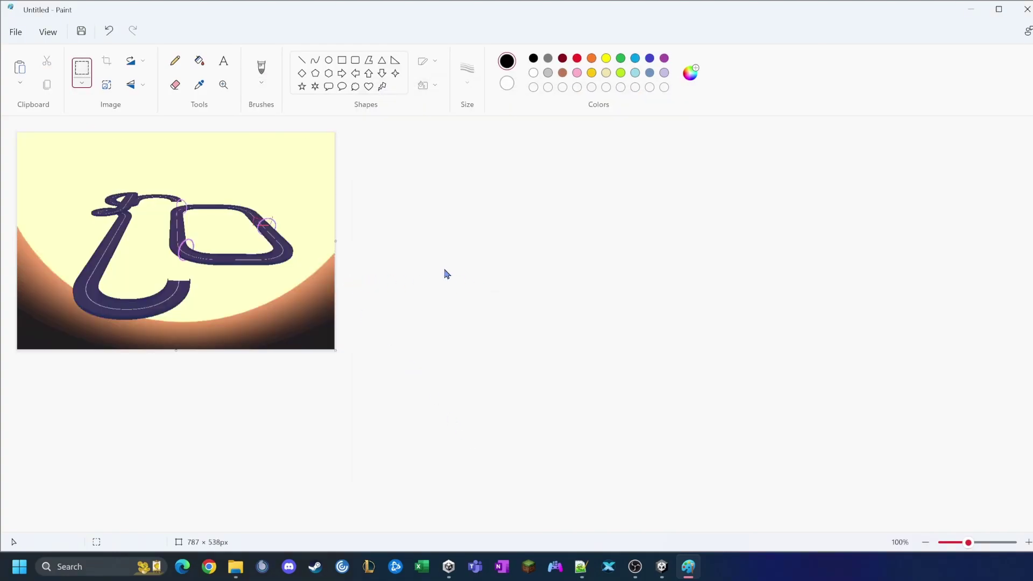
key(ctrl+s)
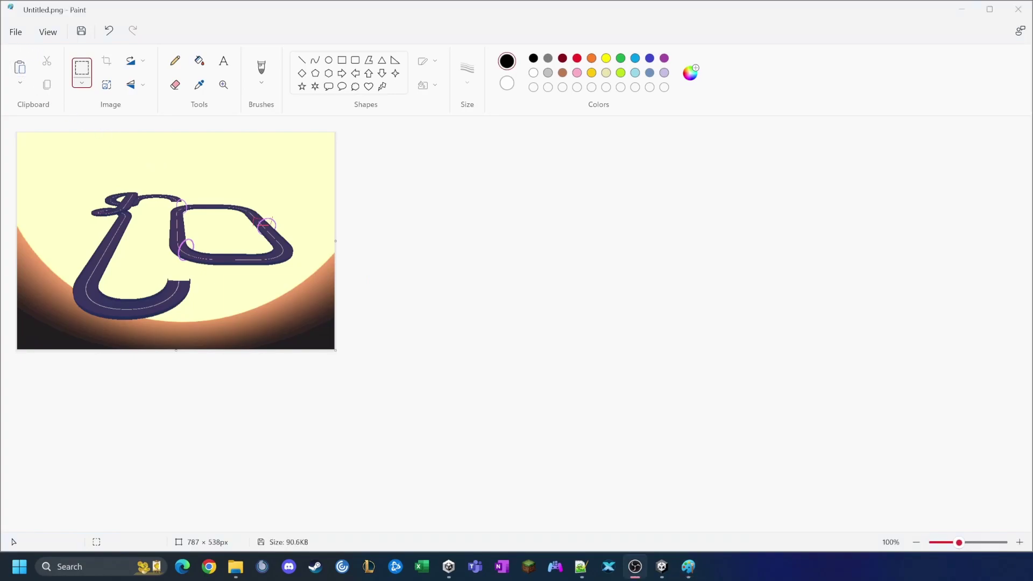
Save as PNG, browse to the new-karting-4-video project's Assets, and create an Images folder.
click(16, 31)
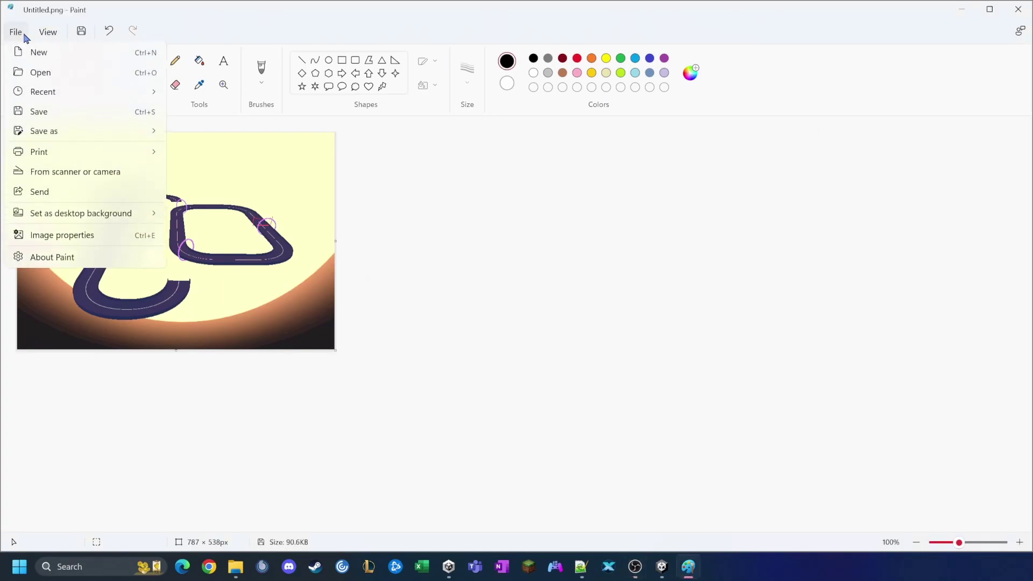
mouse_move(108, 139)
click(197, 135)
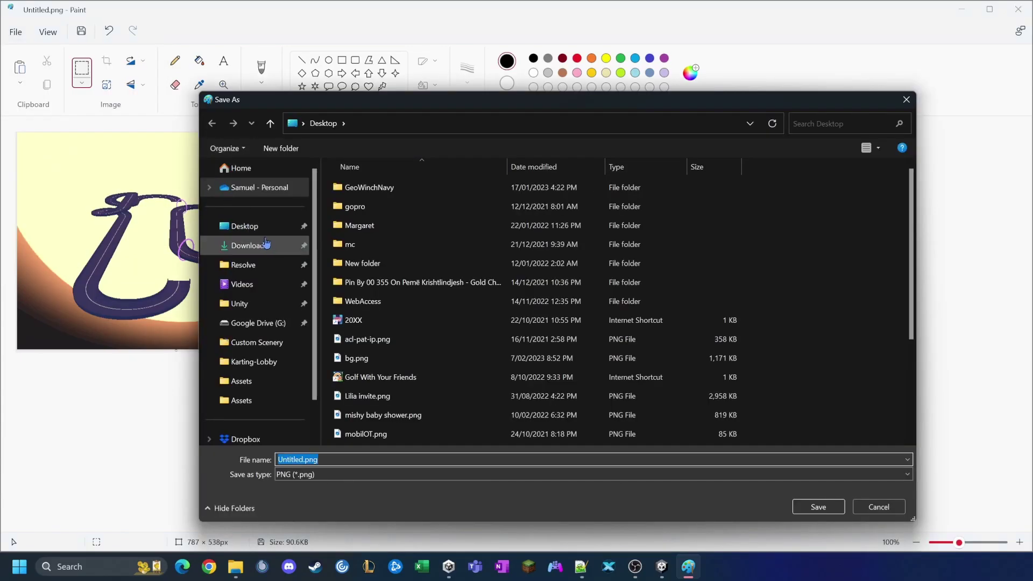
click(271, 307)
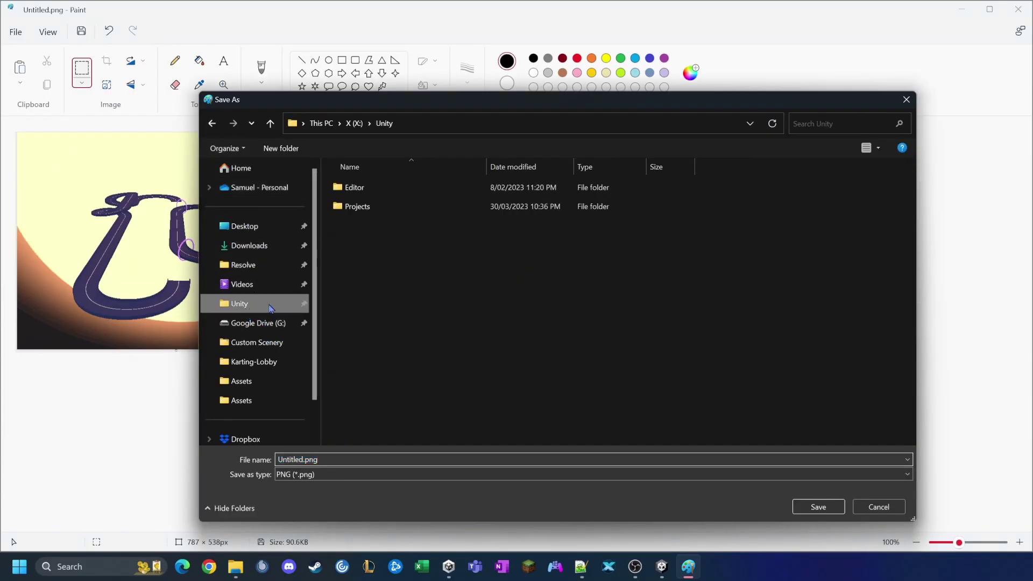
double_click(368, 208)
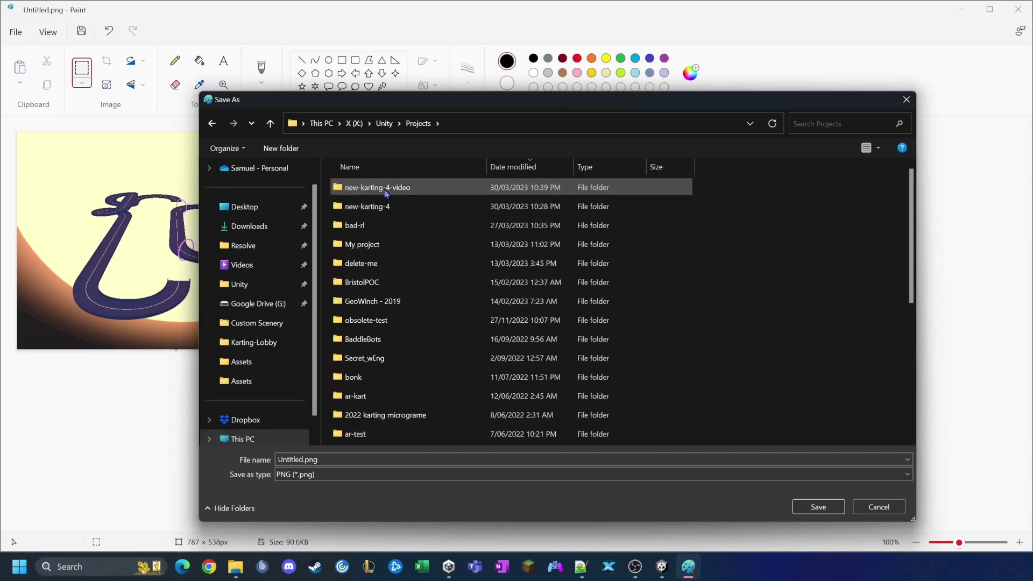
double_click(386, 193)
double_click(369, 211)
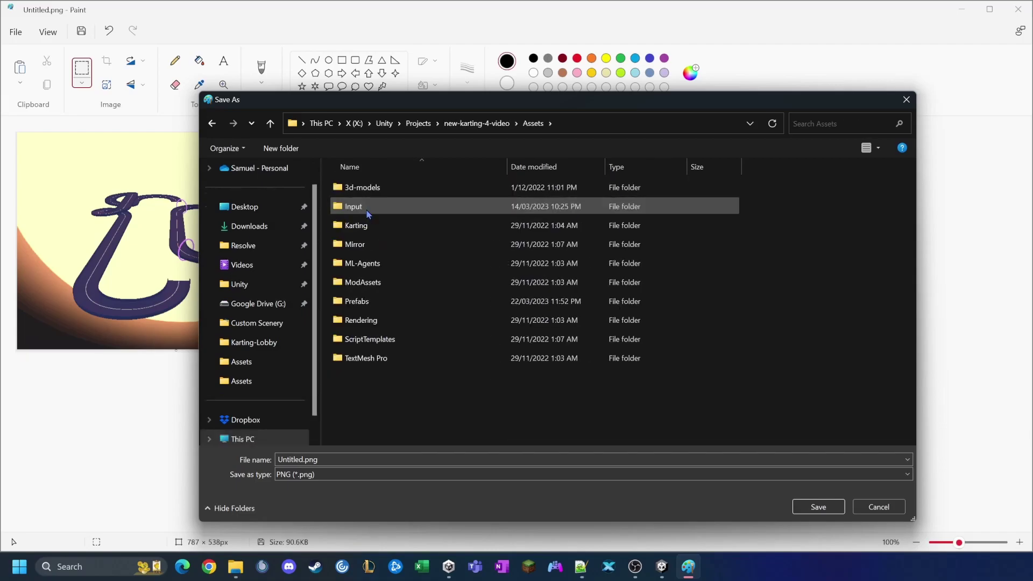
click(293, 153)
text(Images)
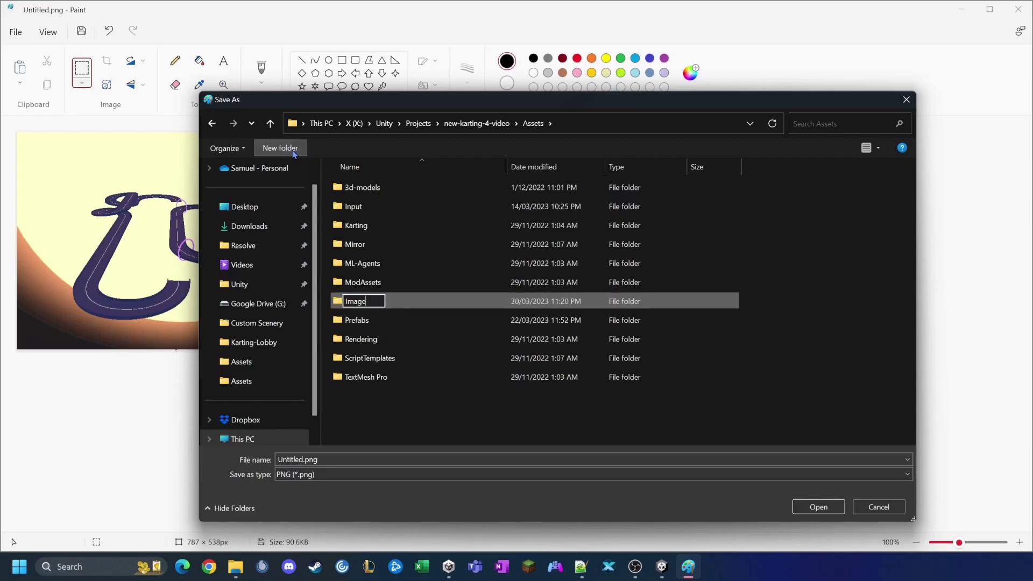
key(Return)
key(Return)
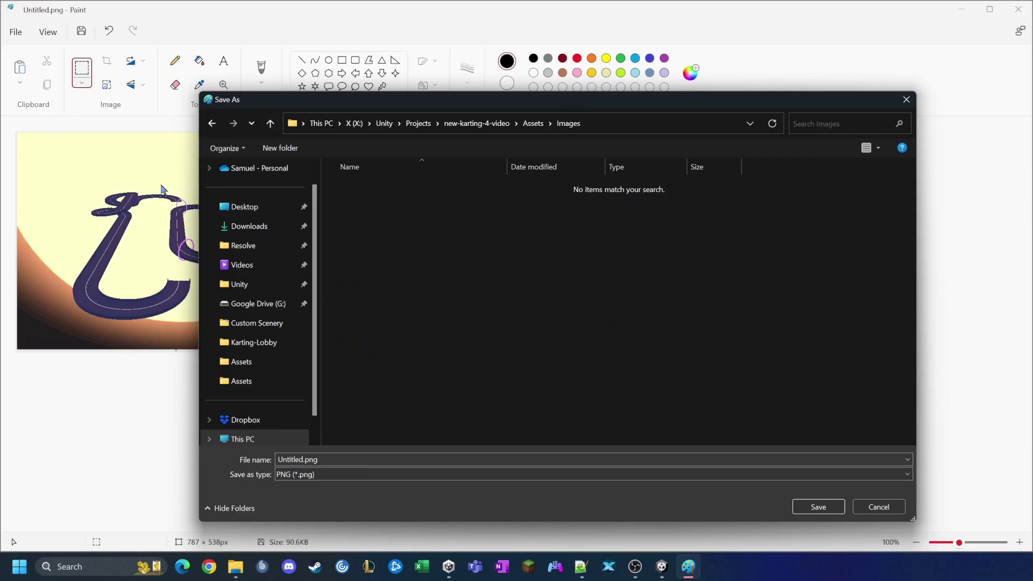
Save the image as track2.png in Images and return to Unity.
click(350, 456)
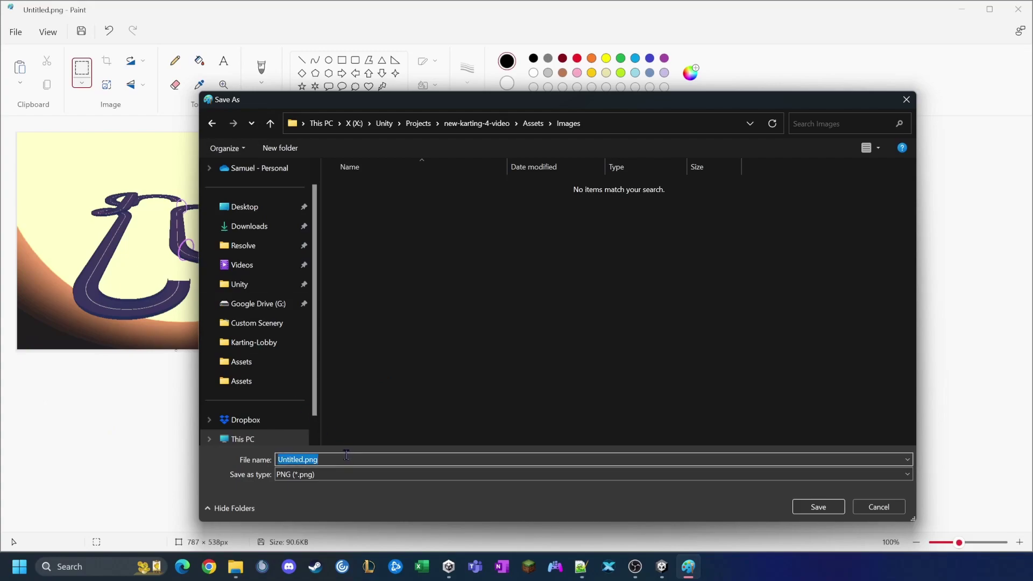
text(track2)
key(Return)
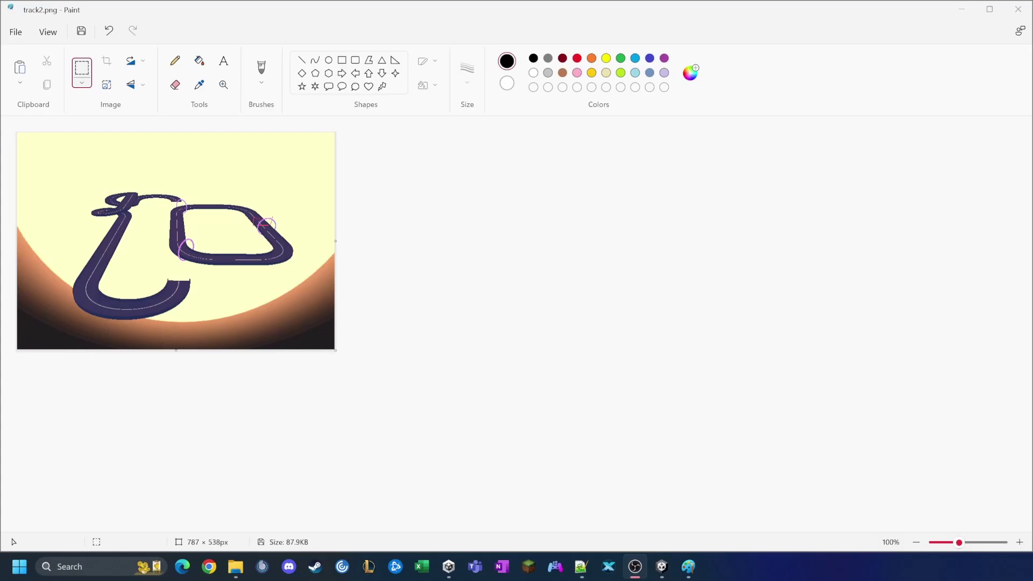
click(667, 570)
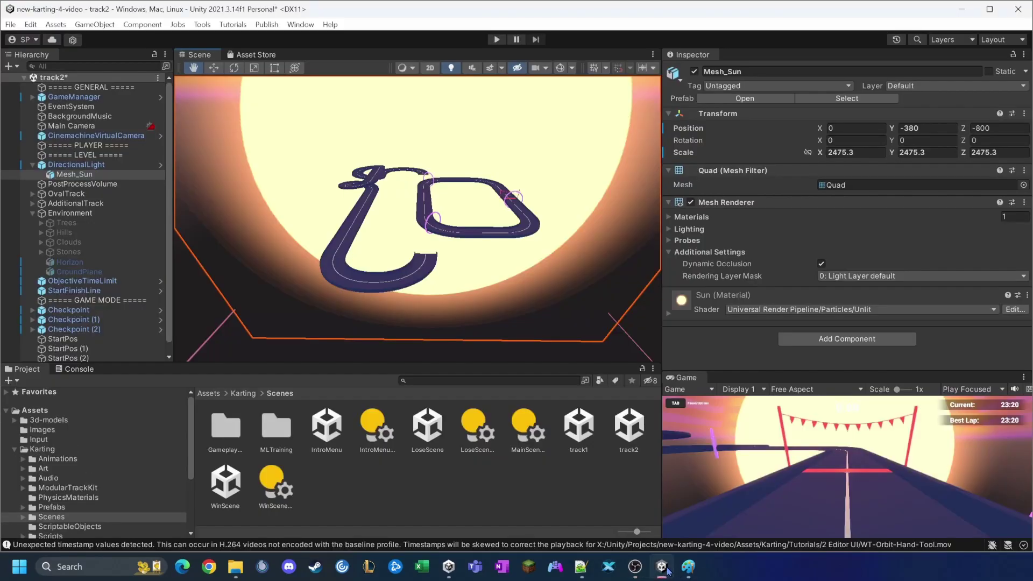
Deselect Mesh_Sun, save track2, then open track1 and orbit to show its layout.
click(552, 521)
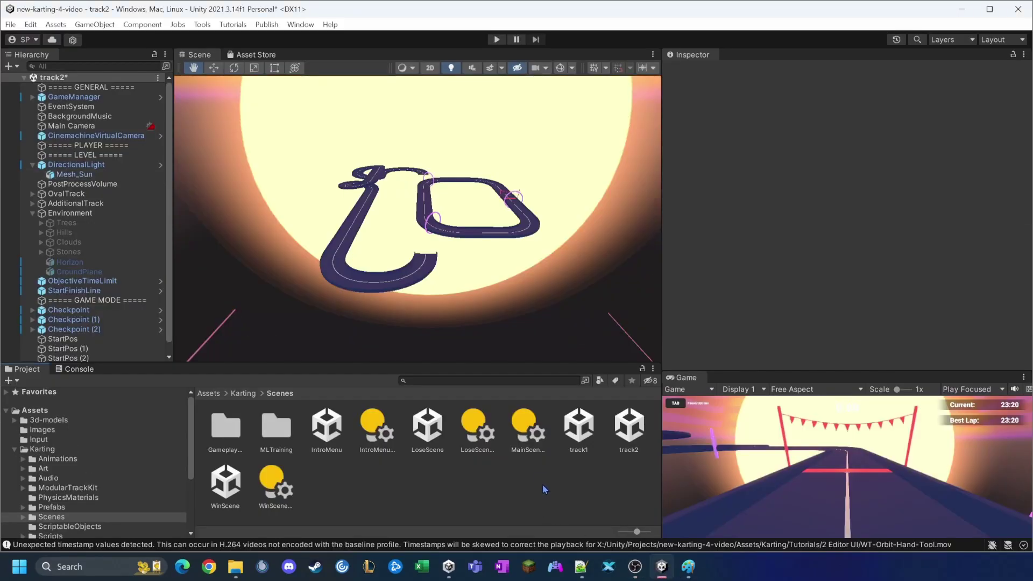
key(ctrl+s)
double_click(582, 429)
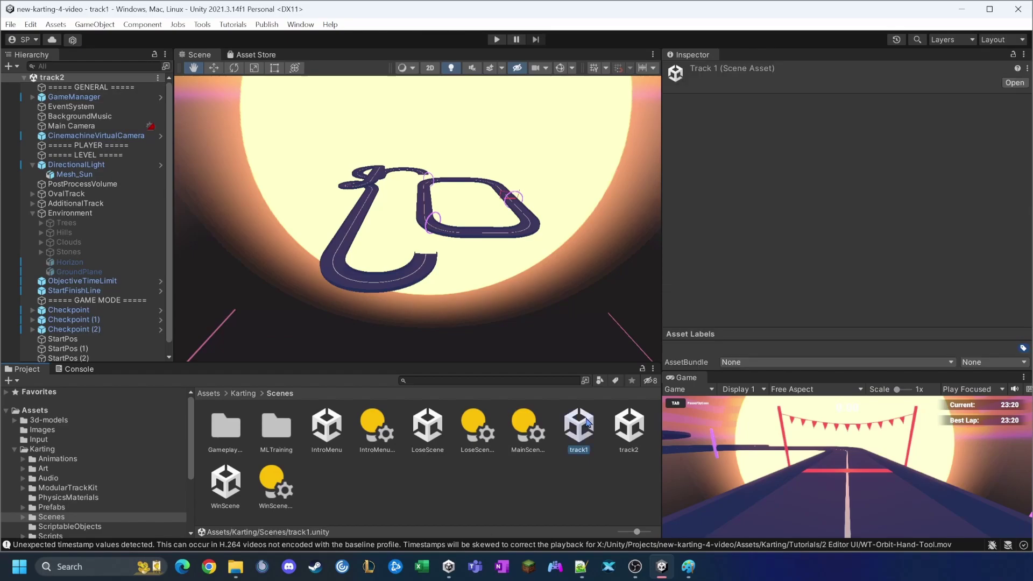
alt+drag(436, 206, 455, 218)
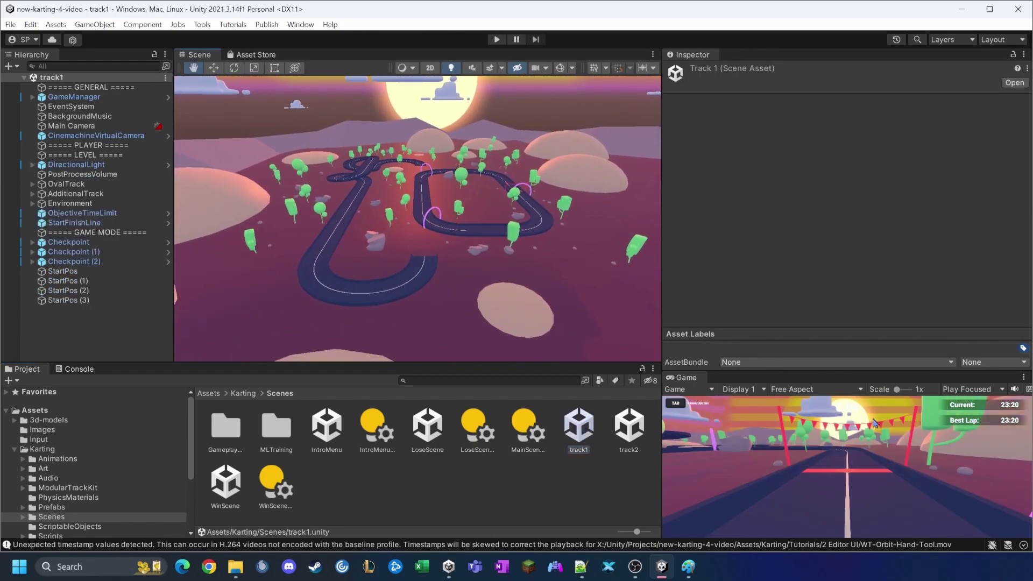
Snip the Scene view showing the whole track1 layout.
key(super+shift+s)
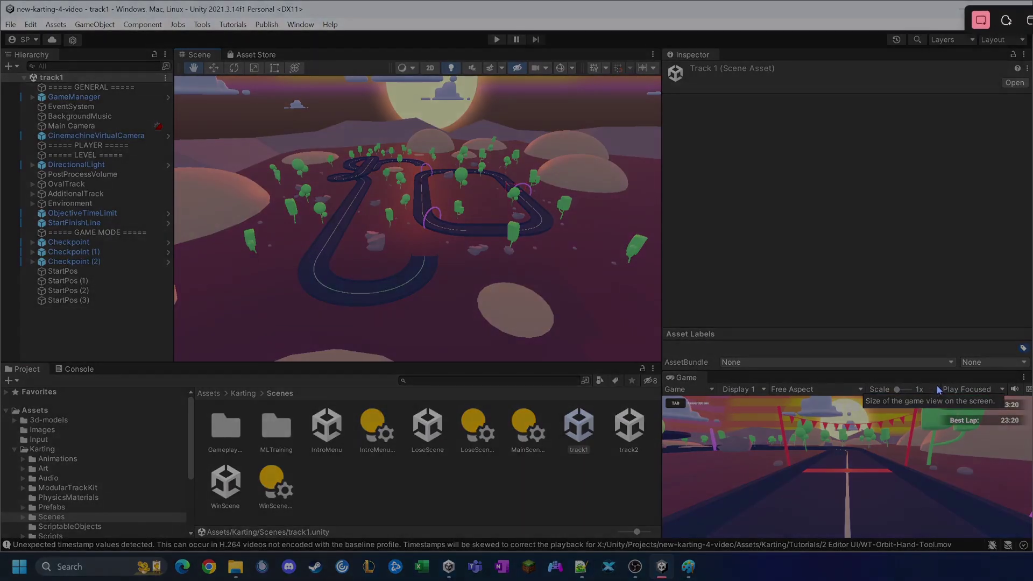
drag(273, 118, 576, 338)
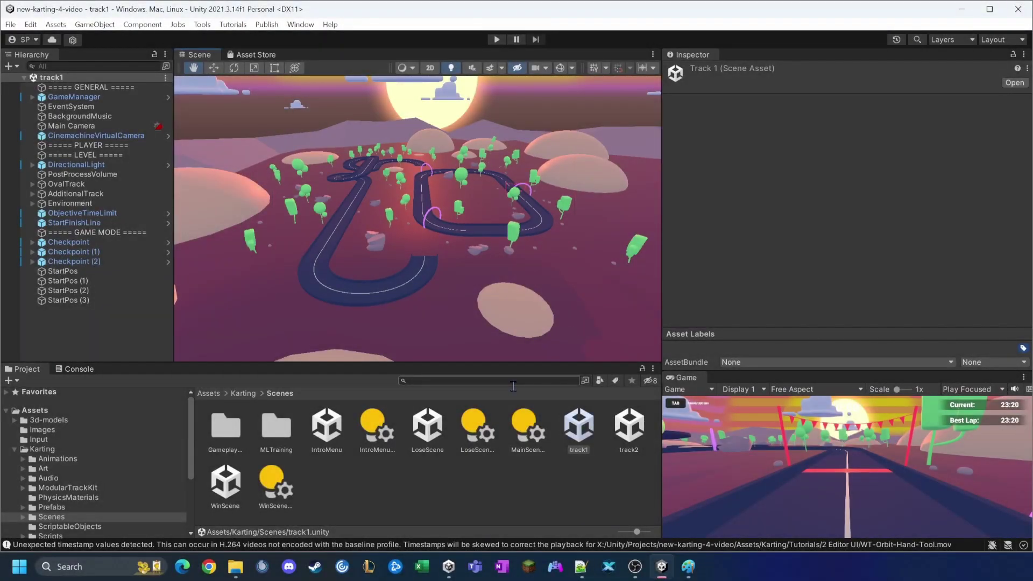
key(super+r)
Launch Paint with mspaint and paste the 746 × 534 track1 screenshot.
text(mspa)
key(Return)
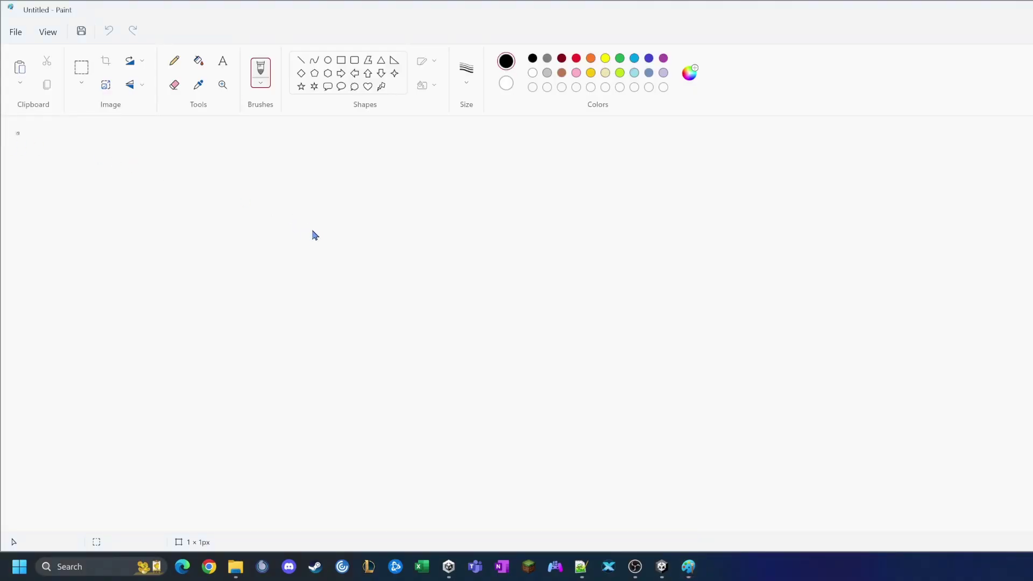
key(ctrl+v)
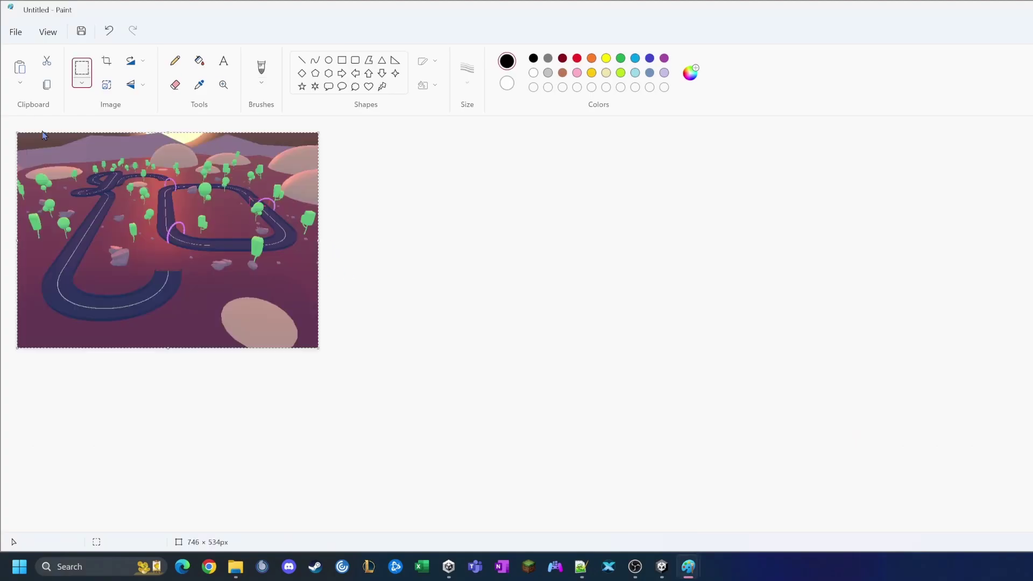
Save the image as track1.png in Assets/Images as a PNG, then close Paint.
click(14, 31)
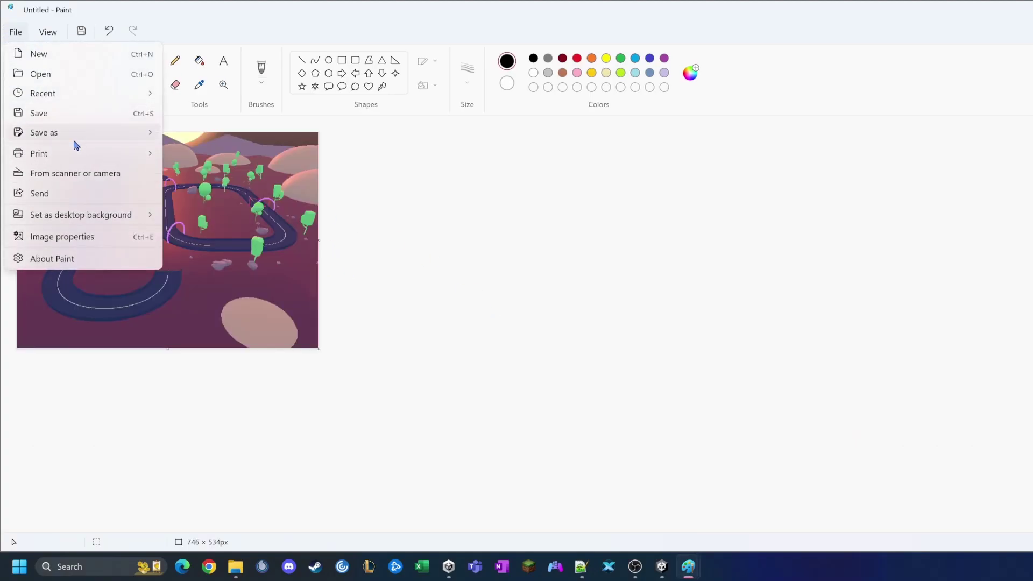
mouse_move(76, 132)
click(181, 135)
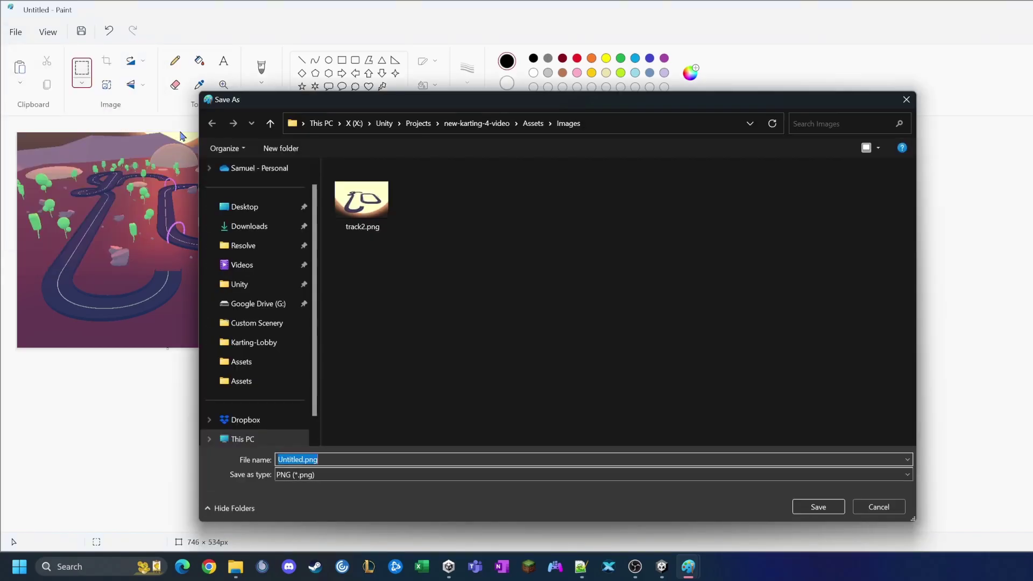
text(track1)
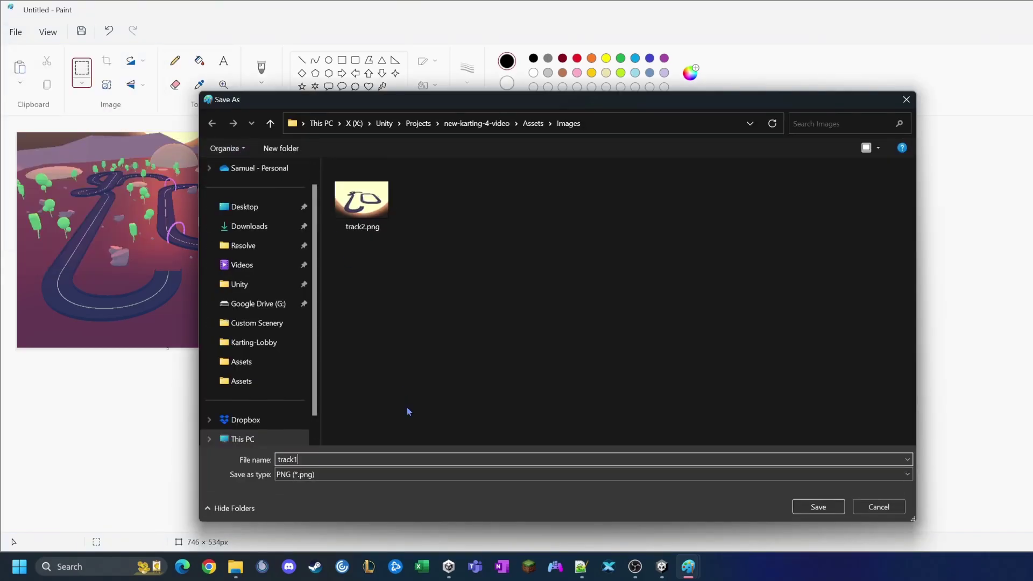
key(Return)
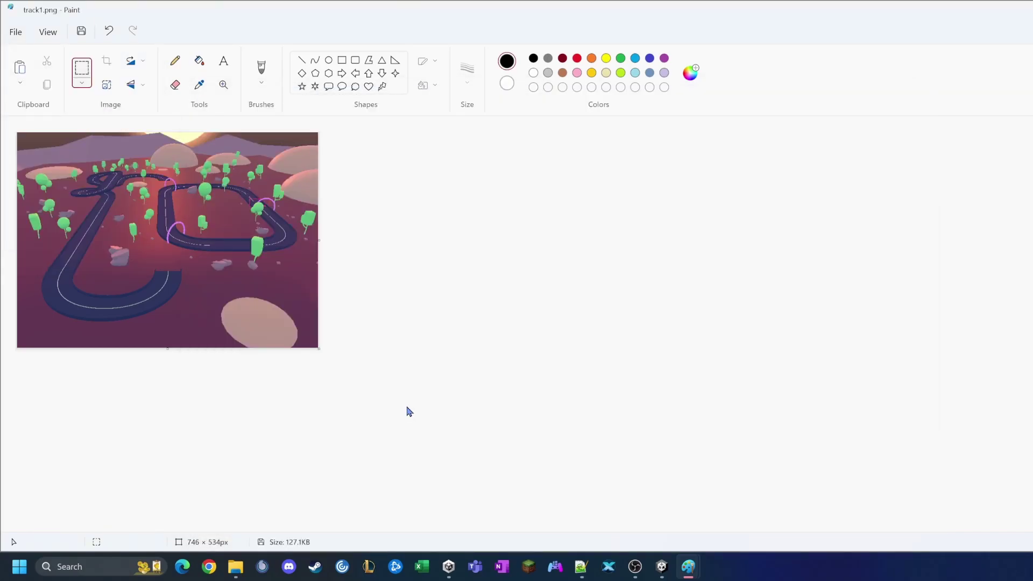
key(alt+F4)
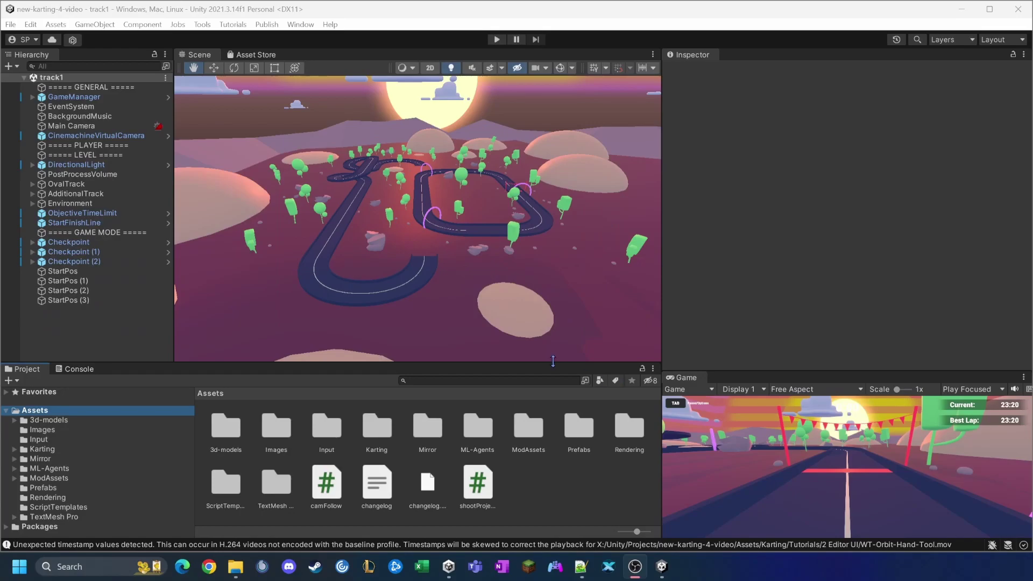
Set the track1 image in Assets/Images to Sprite (2D and UI) and apply it.
click(24, 414)
click(38, 431)
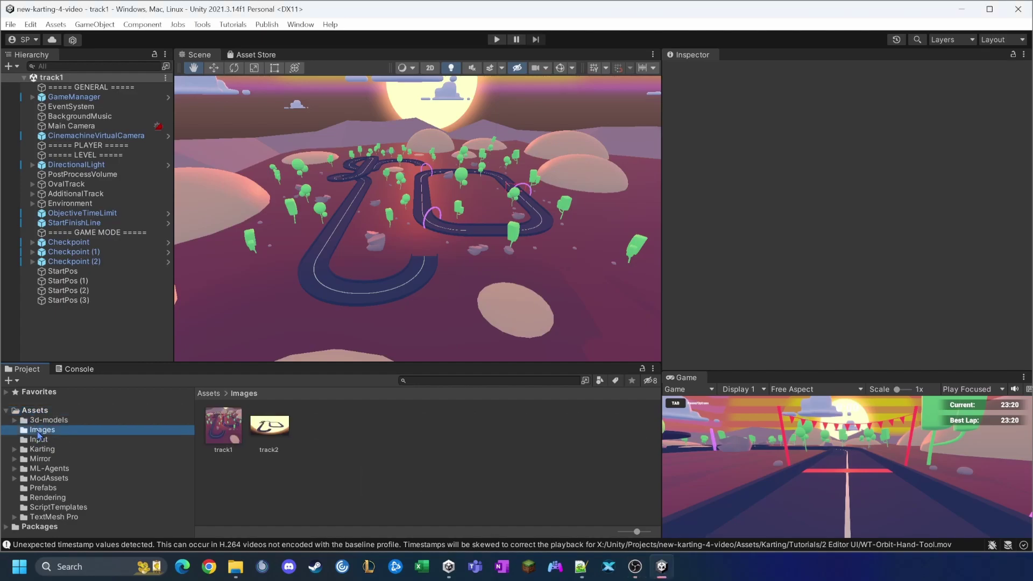
click(226, 430)
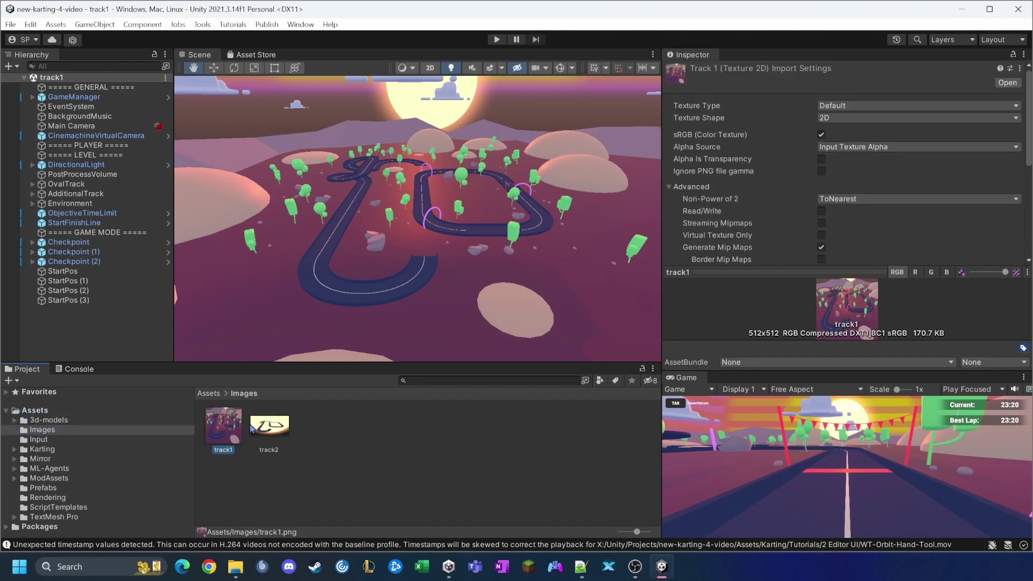
click(842, 107)
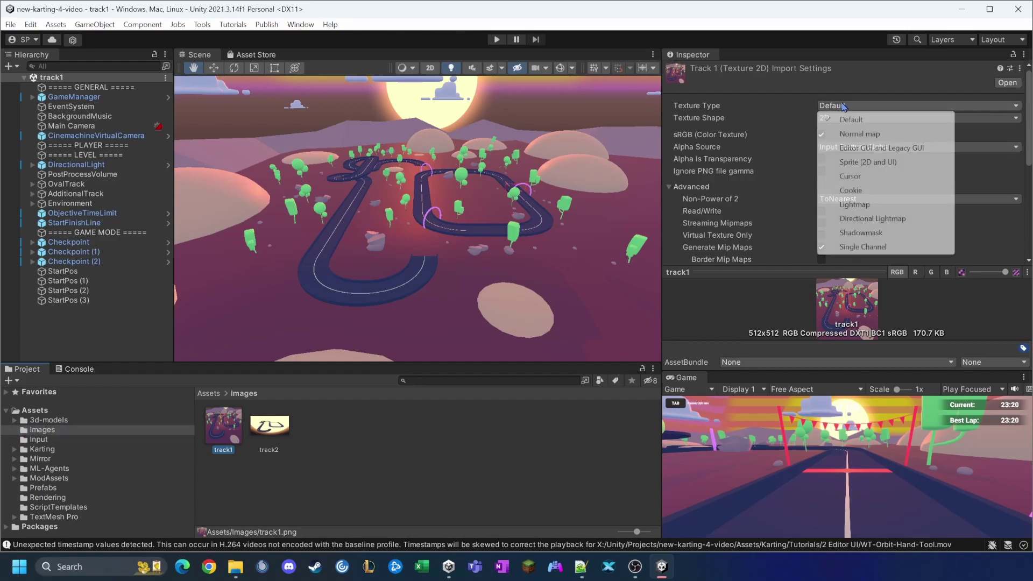
click(882, 162)
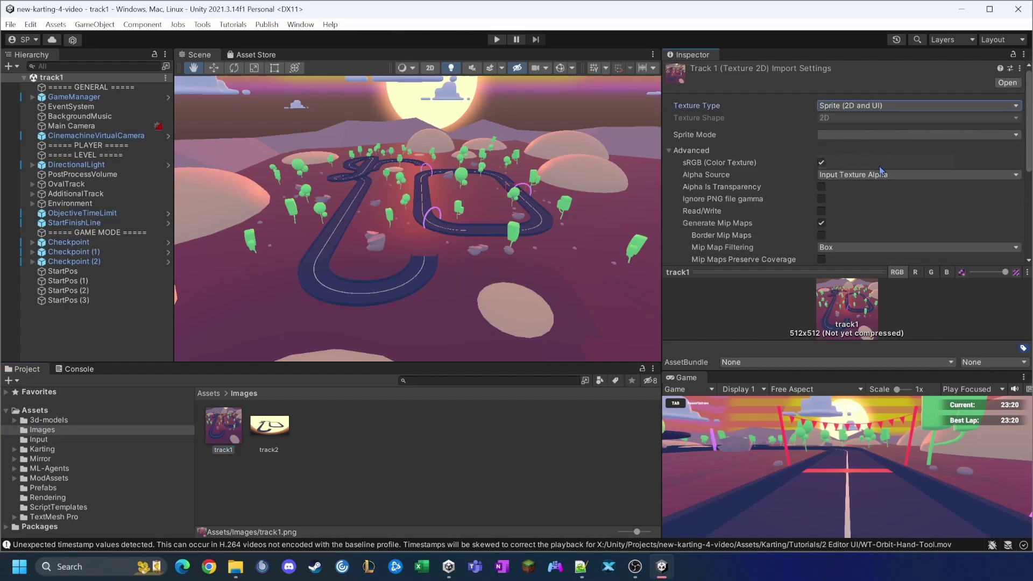
click(562, 492)
click(503, 302)
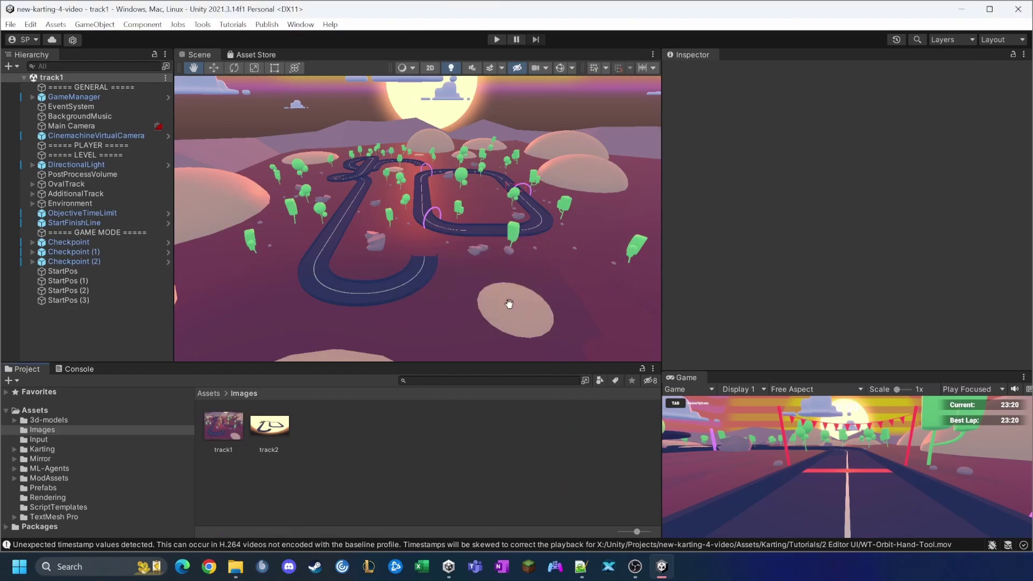
Set the track2 image to Sprite (2D and UI) and apply the import settings.
click(269, 428)
click(931, 107)
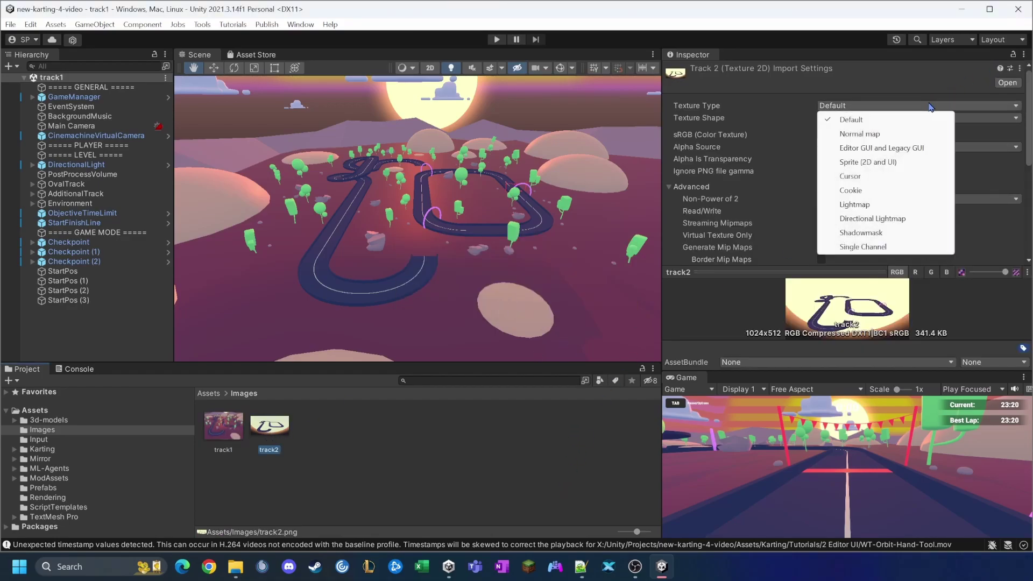
click(868, 162)
click(511, 445)
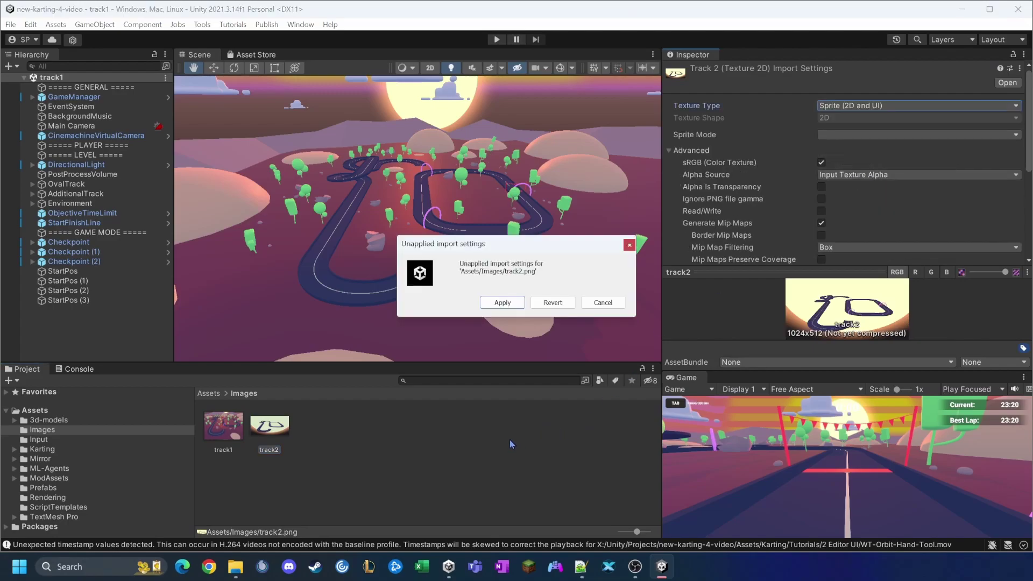
click(503, 303)
key(alt+Tab)
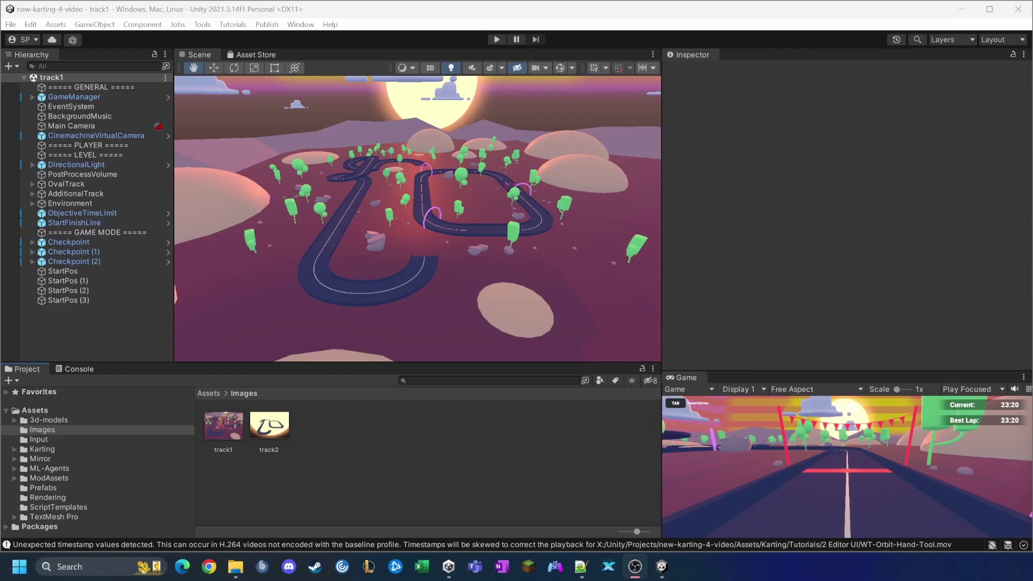
key(alt+Tab)
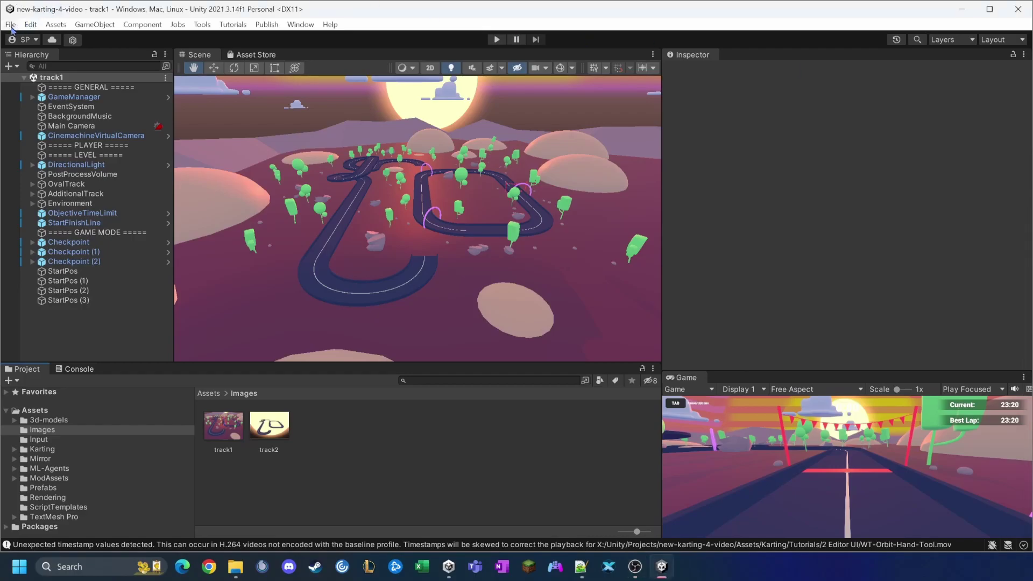
Create a new empty scene.
click(10, 24)
click(43, 41)
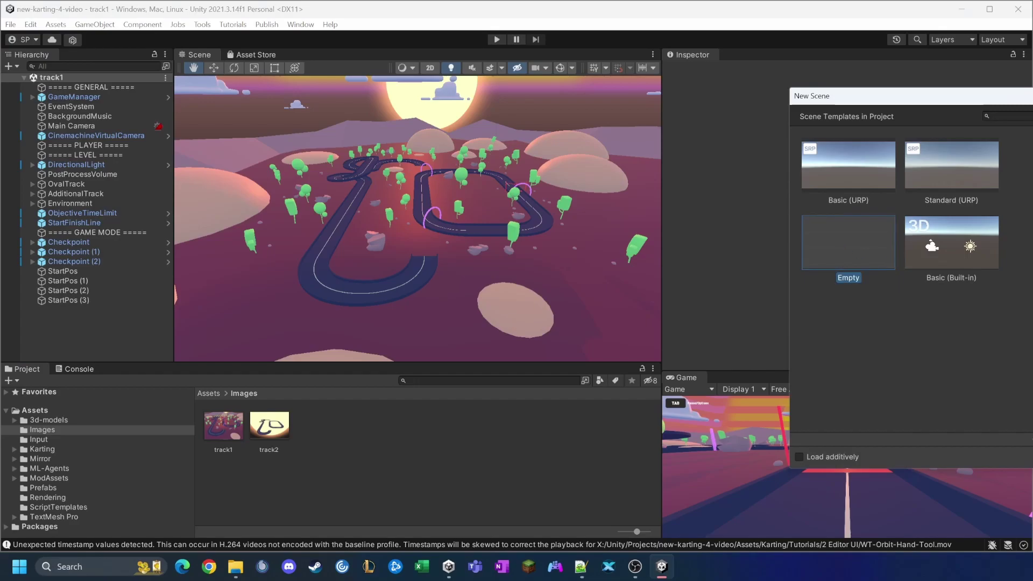
key(Return)
Save the scene as TrackSelect in Assets/Karting/Scenes.
click(11, 25)
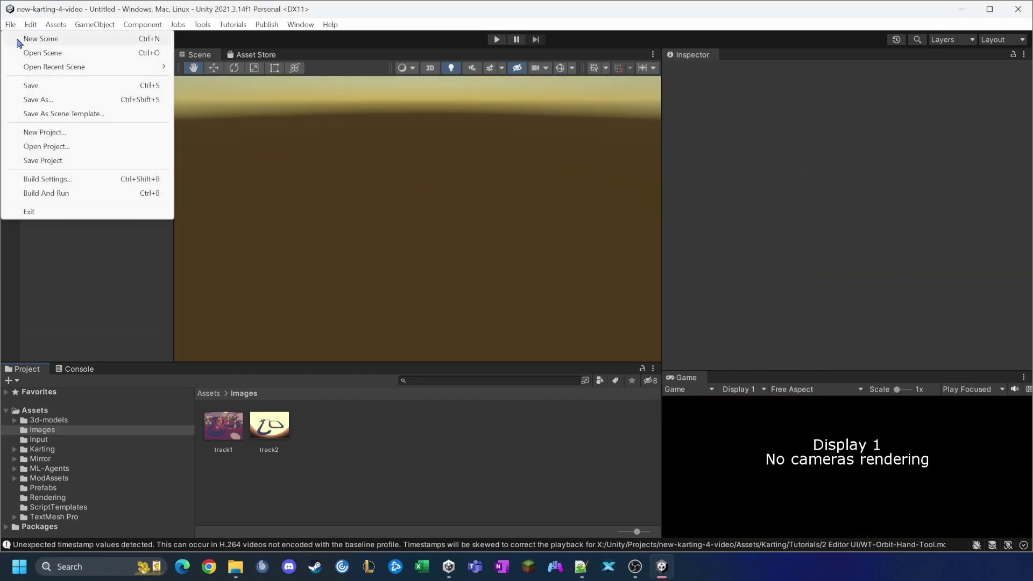
click(43, 97)
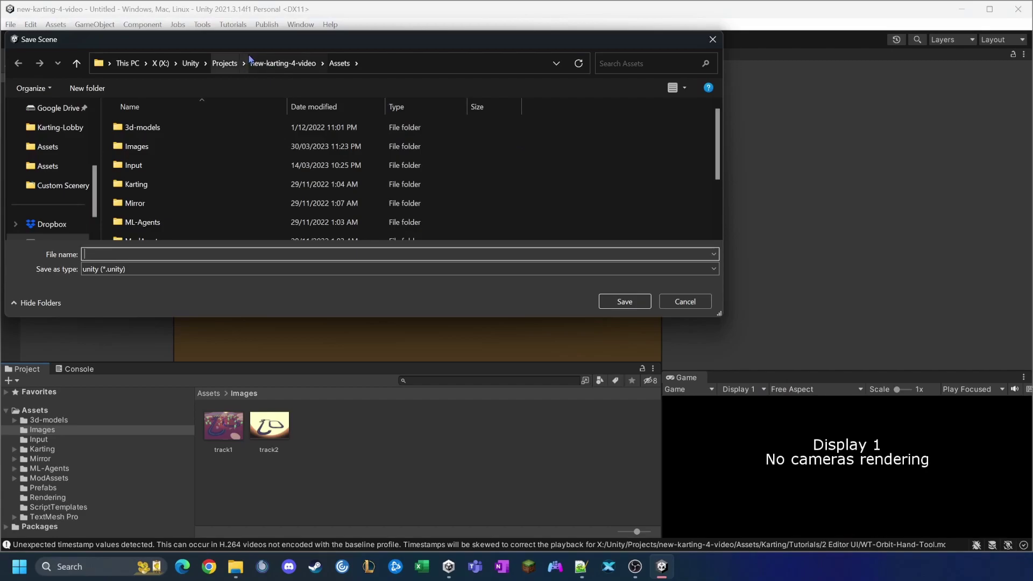
double_click(156, 184)
scroll(188, 170, down, 1)
scroll(189, 181, down, 2)
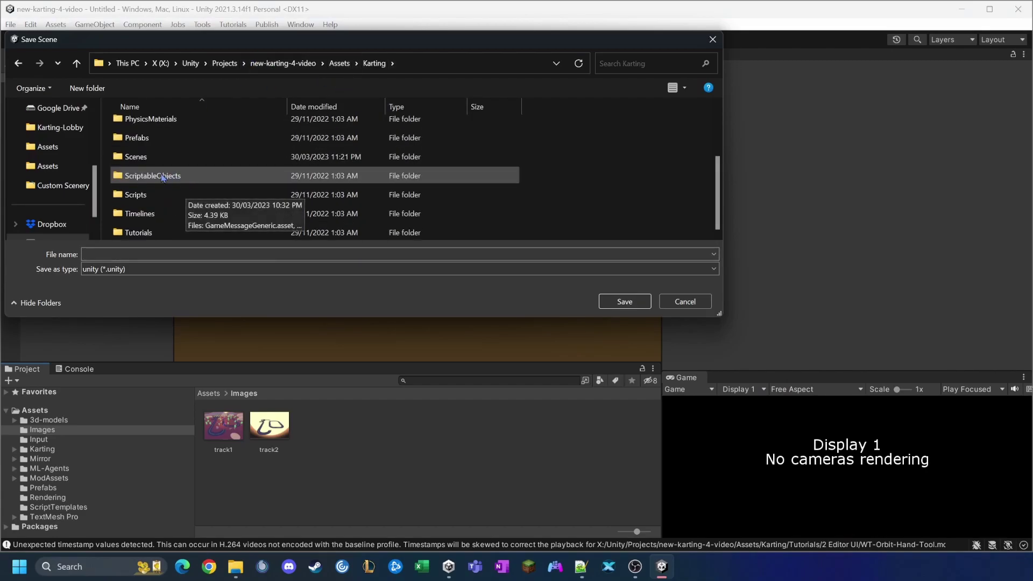
double_click(154, 157)
click(191, 256)
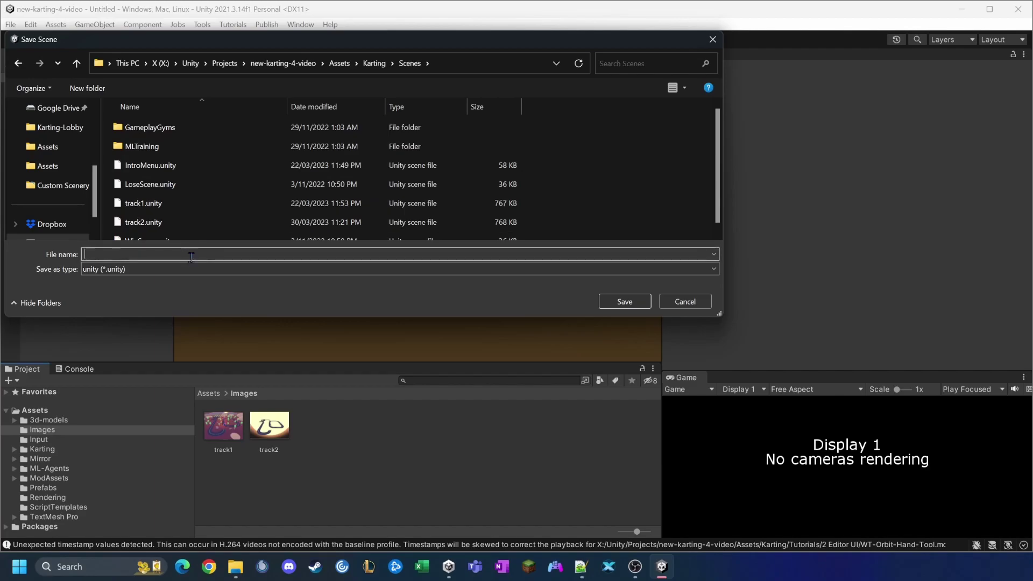
text(TrackSelect)
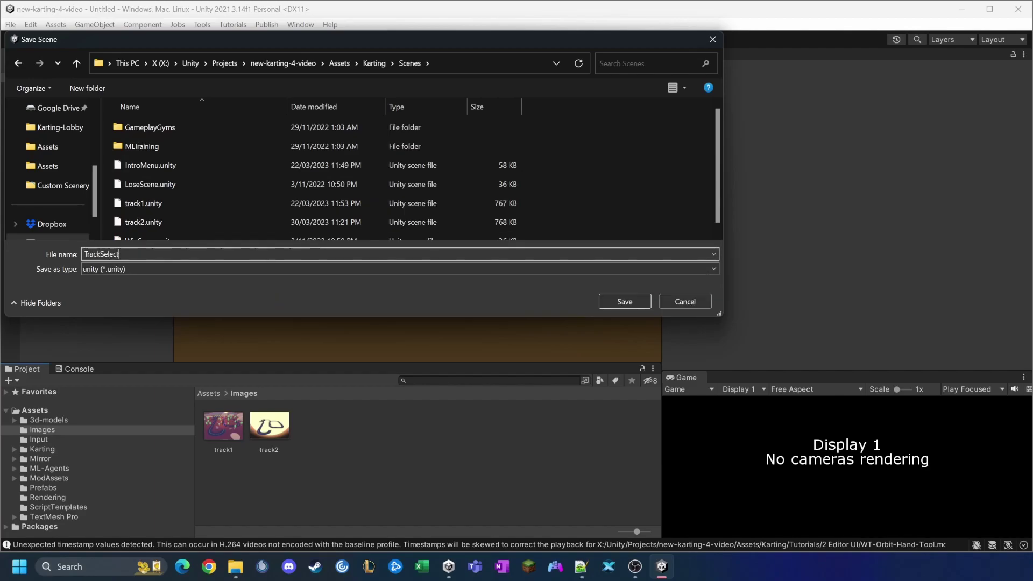
key(Return)
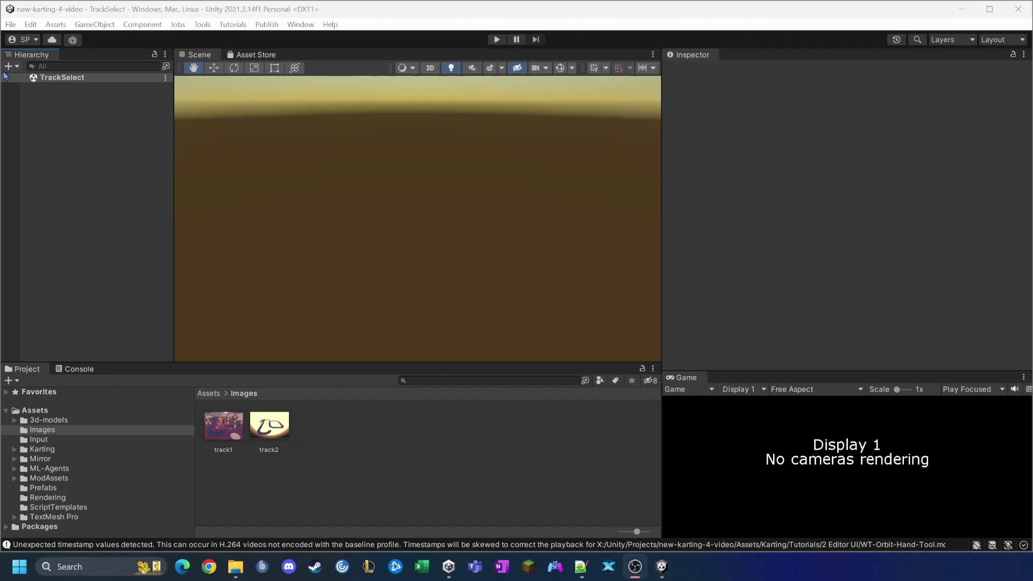
Add a Camera, then a UI Canvas with EventSystem, renaming the canvas to UI.
right_click(99, 192)
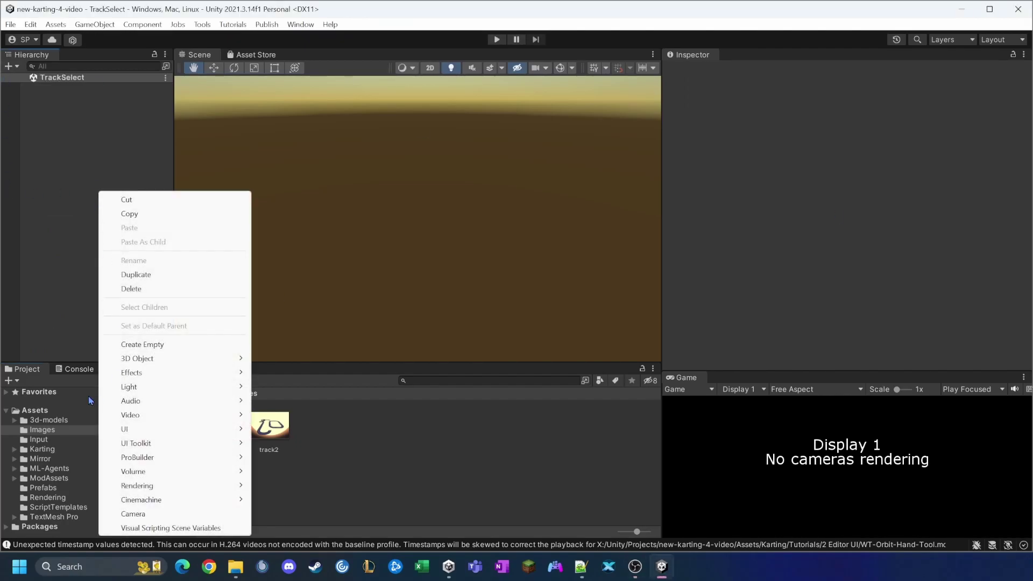
click(165, 519)
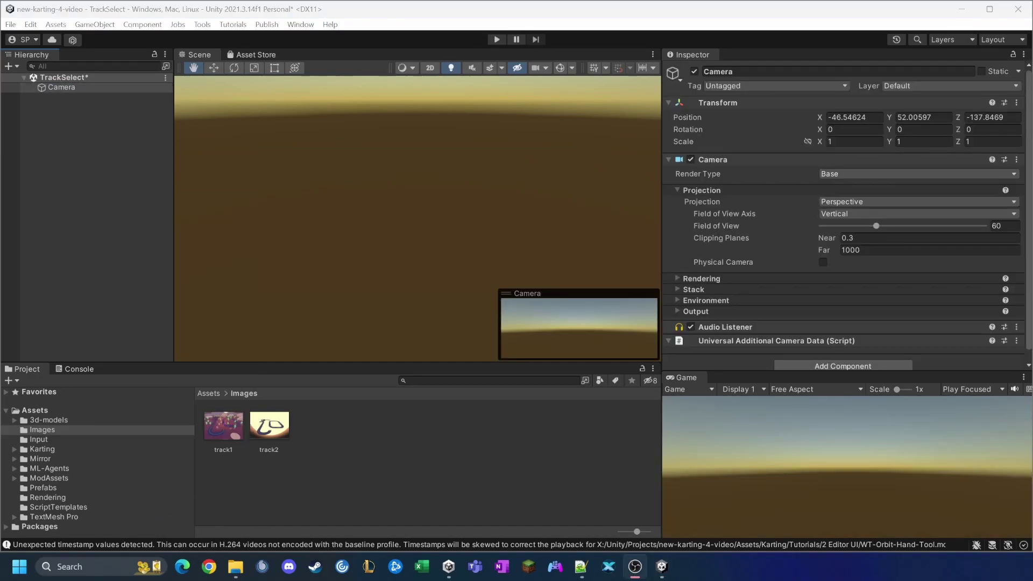
right_click(74, 139)
mouse_move(210, 376)
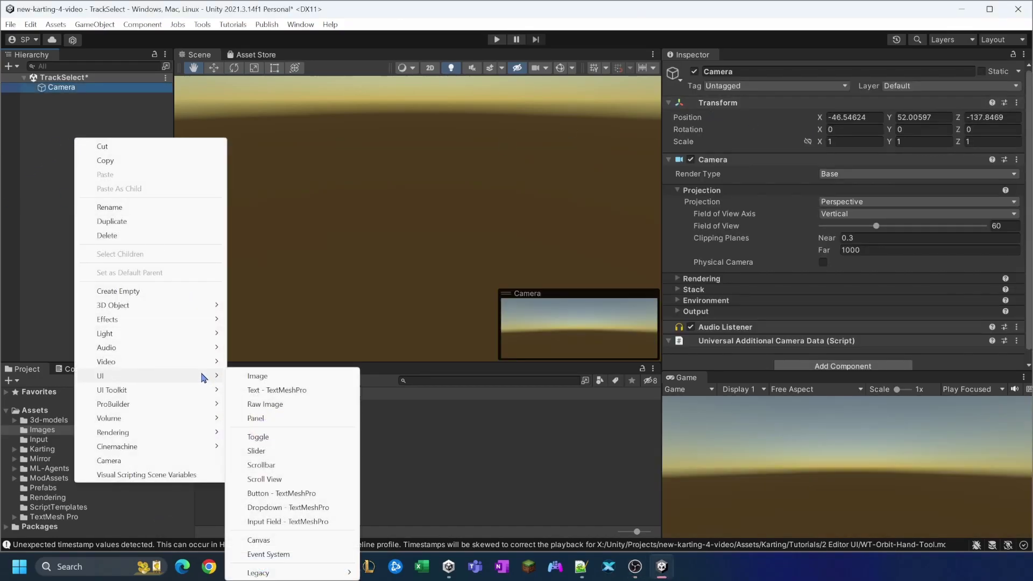
click(299, 541)
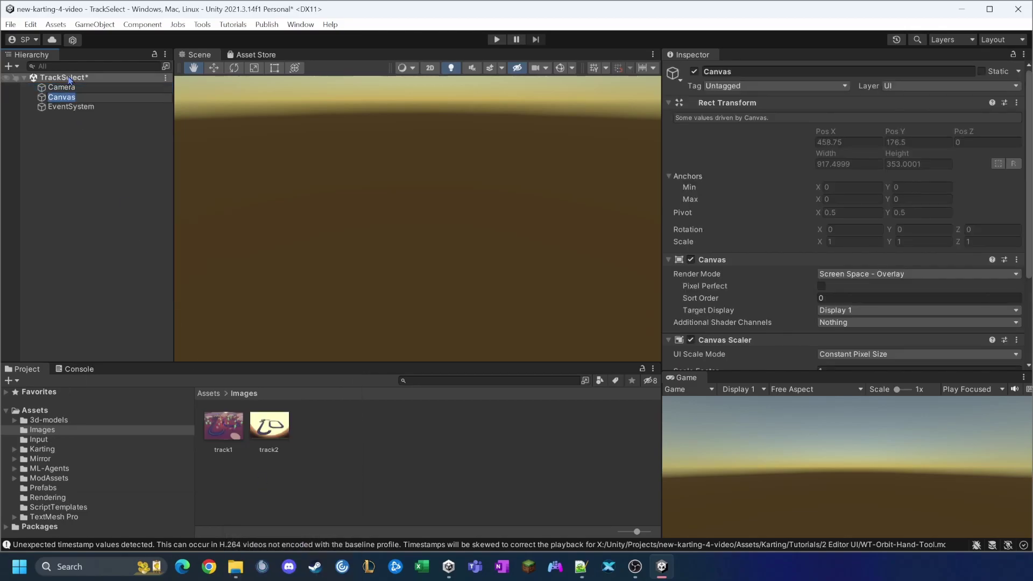
text(UI)
key(Return)
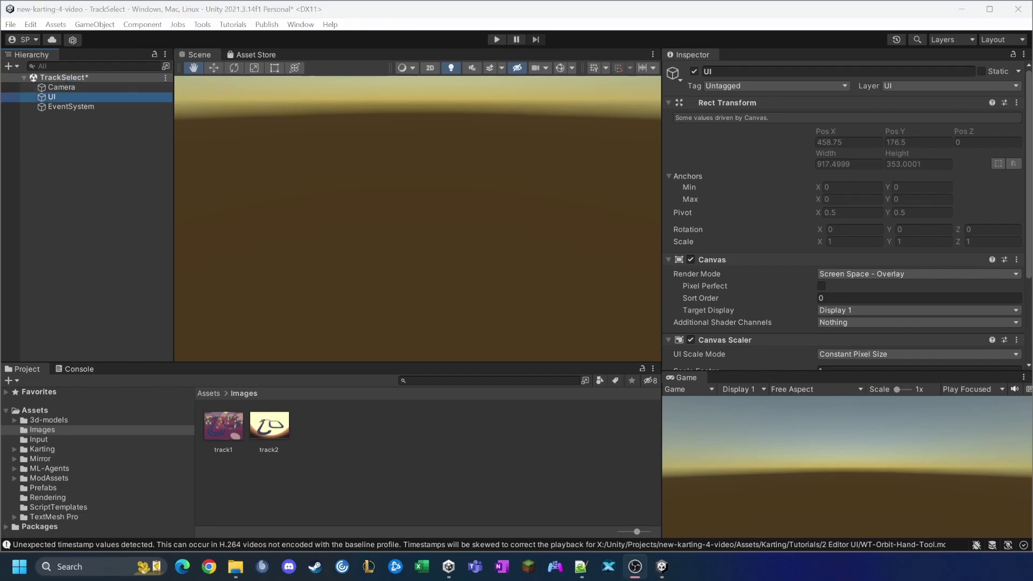
Set the UI canvas to Screen Space - Camera with the scene Camera as Render Camera.
click(59, 99)
click(631, 166)
scroll(742, 199, down, 2)
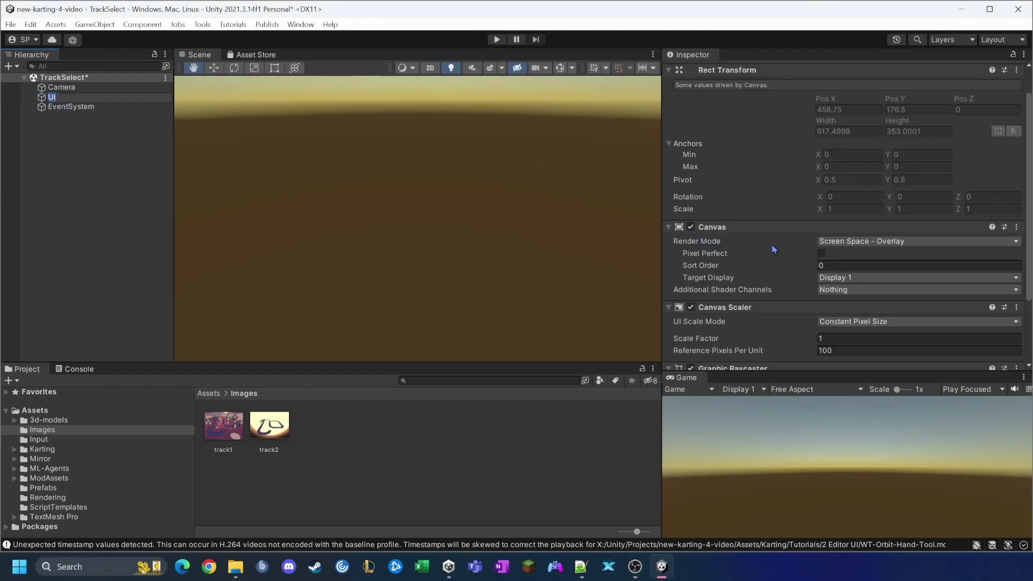
click(857, 242)
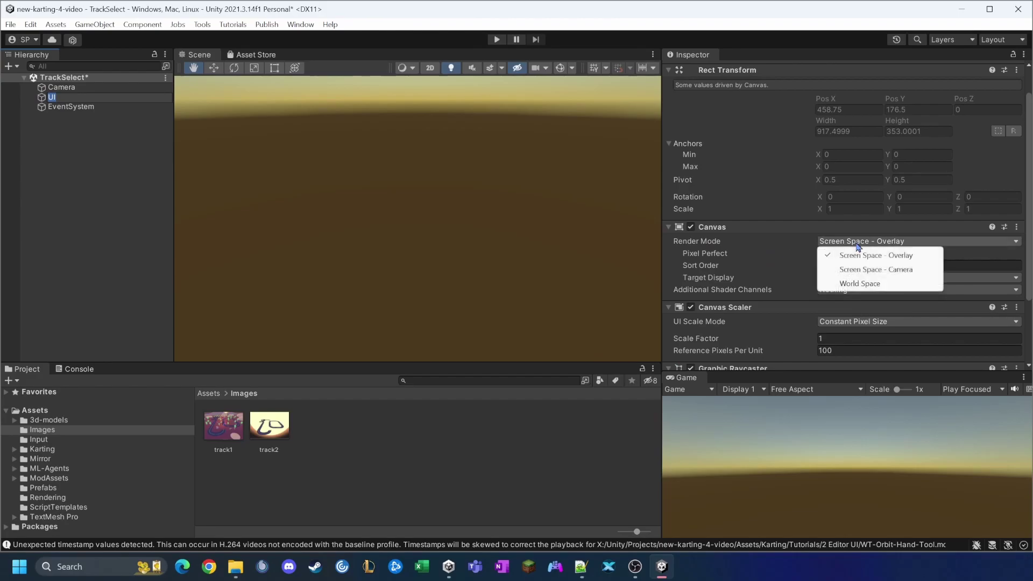
click(896, 271)
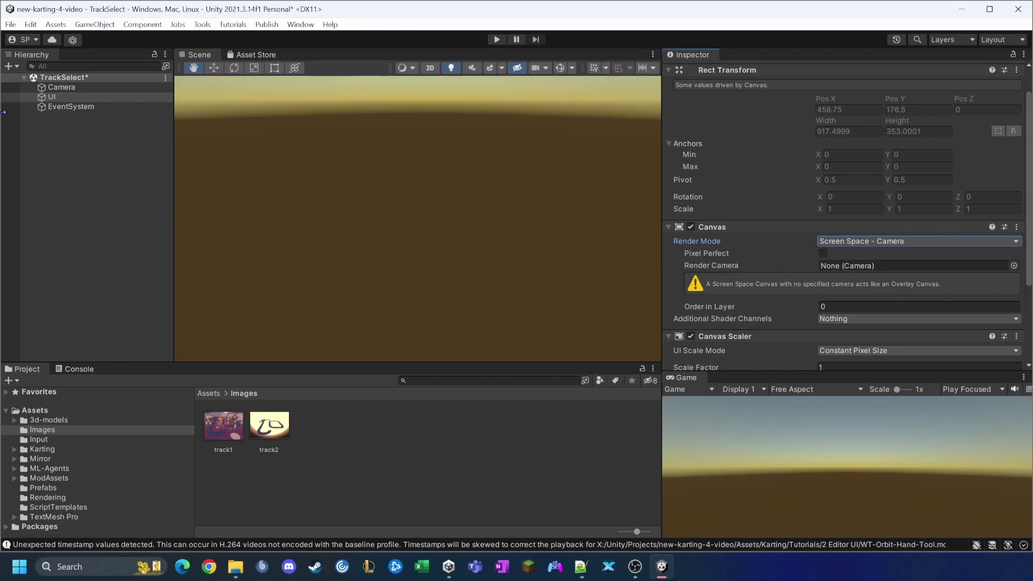
drag(54, 89, 901, 265)
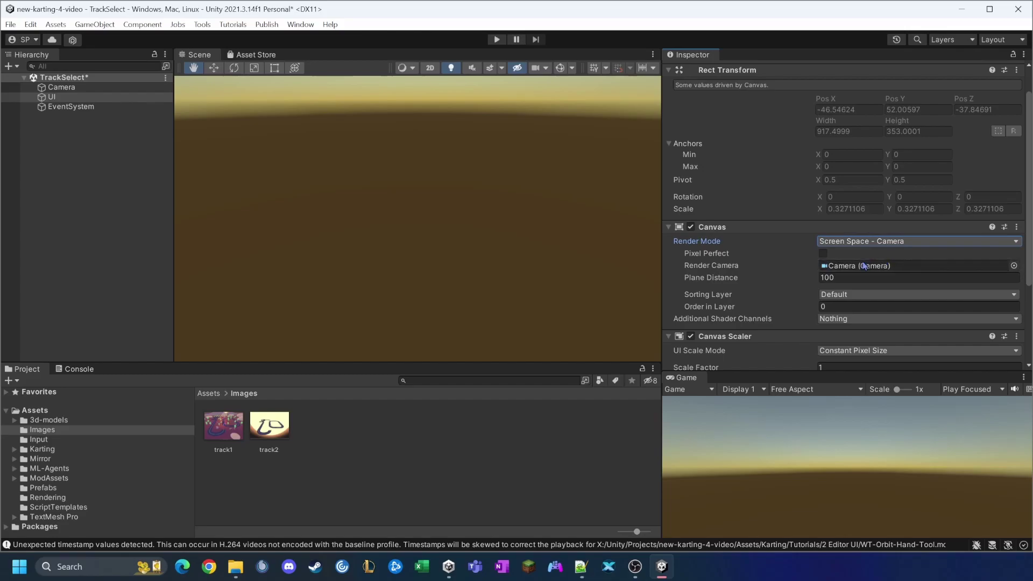
Make the canvas Scale With Screen Size with a width/height match of 0.5.
scroll(716, 242, down, 3)
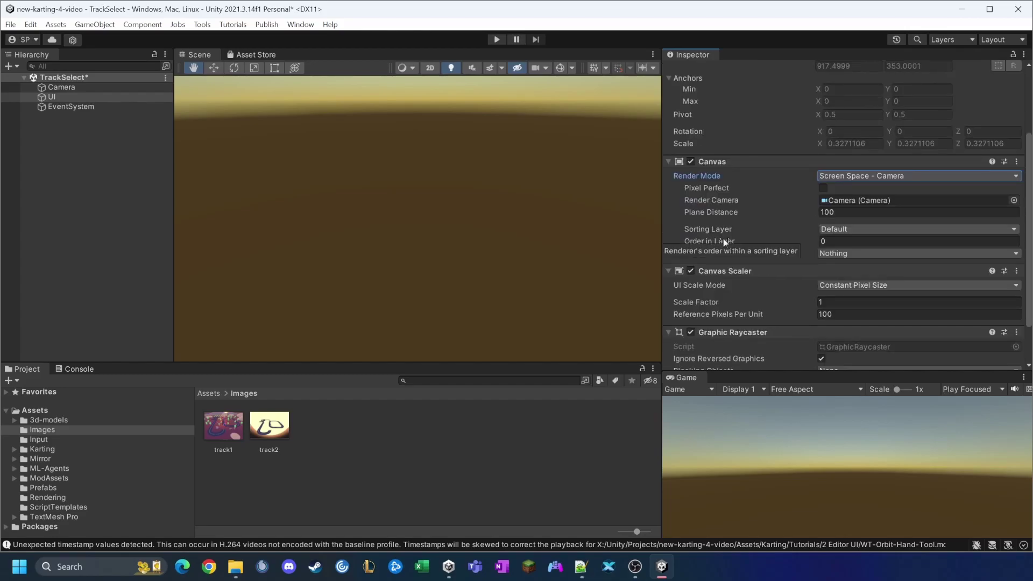
click(866, 285)
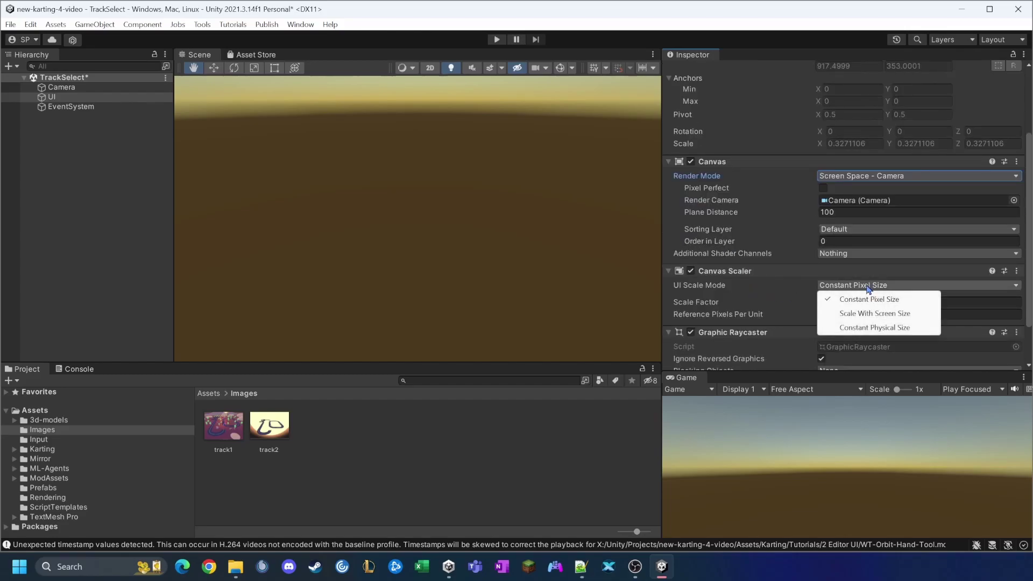
click(919, 321)
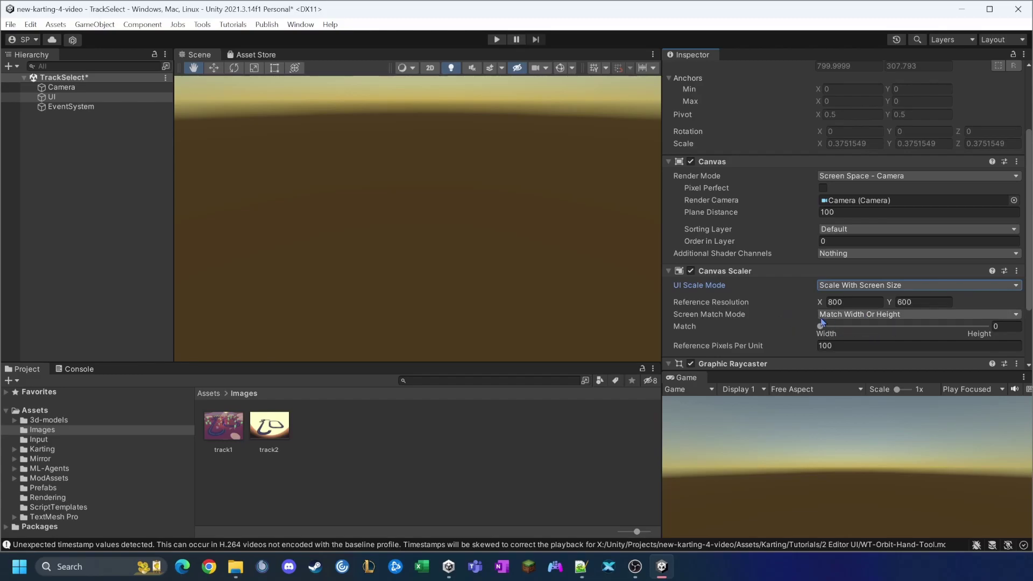
click(1002, 326)
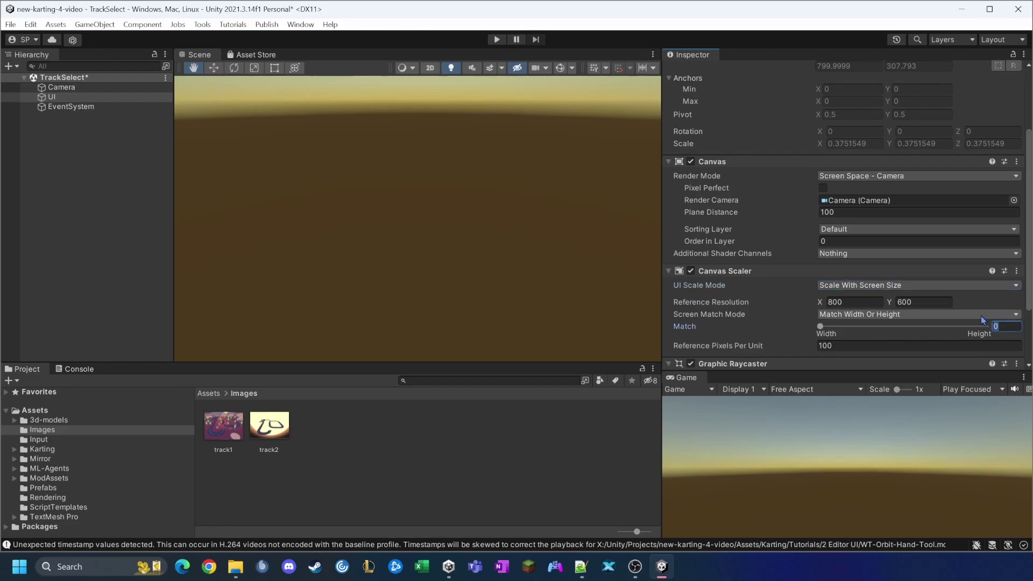
text(.5)
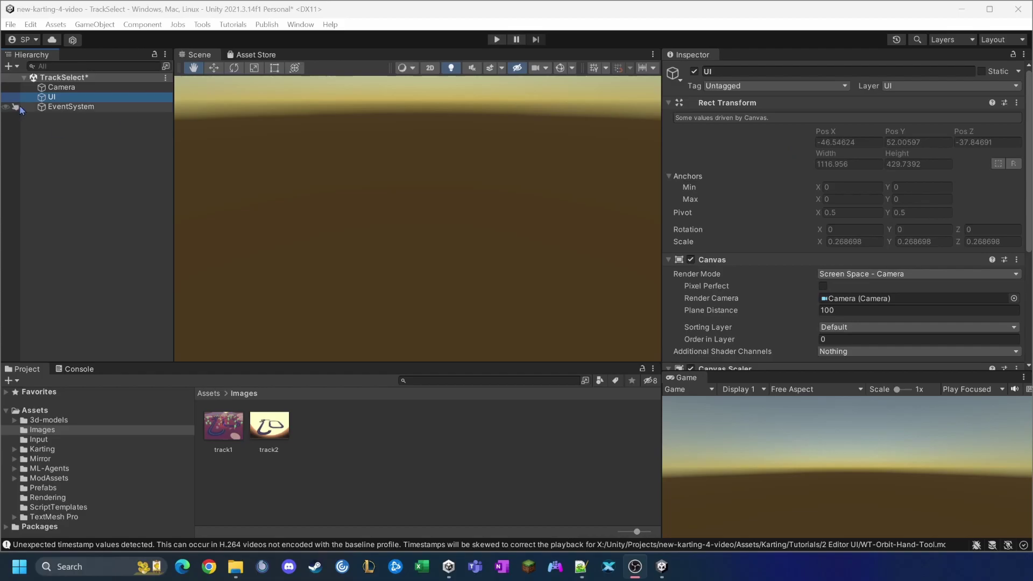
Add a Text - TextMeshPro object under UI and type 'Select your track' as its text.
right_click(53, 101)
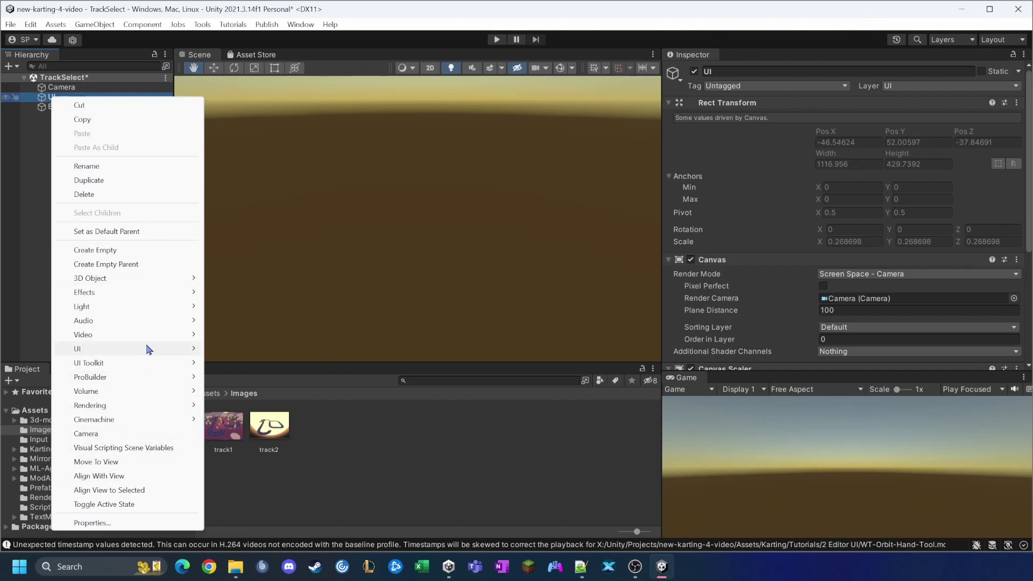
mouse_move(160, 350)
click(280, 364)
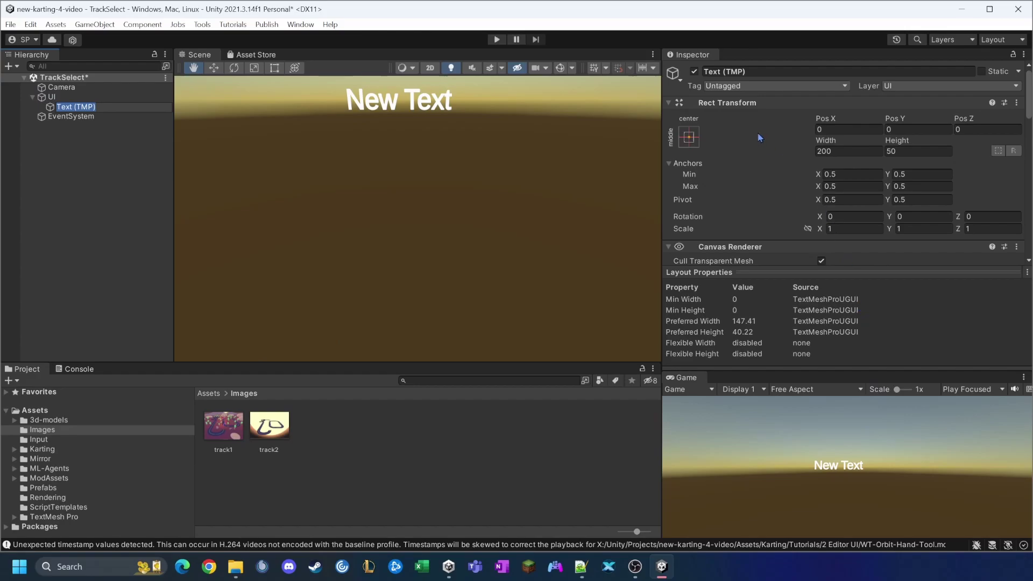
scroll(753, 248, down, 4)
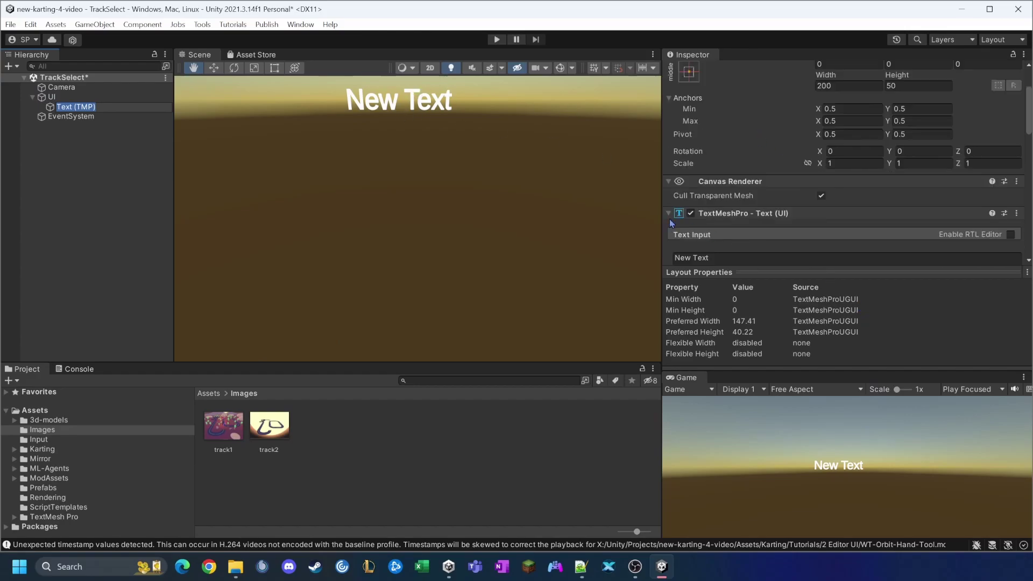
click(745, 201)
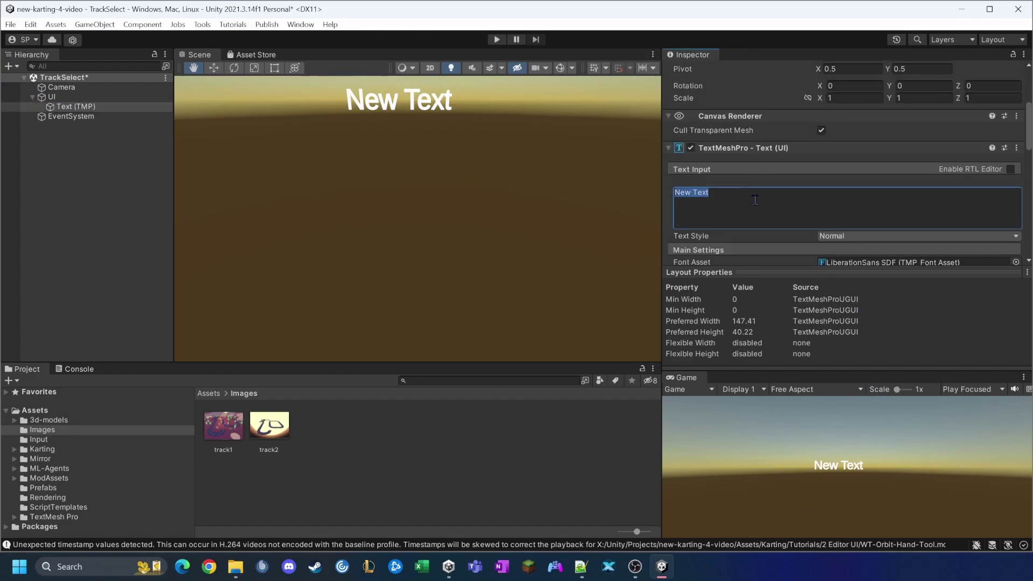
text(Select)
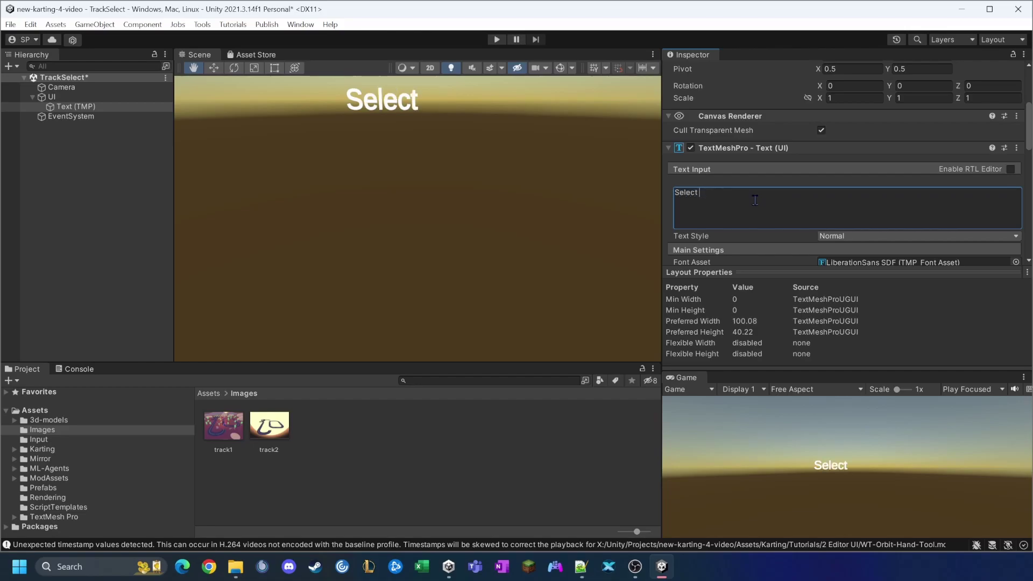
text( your track)
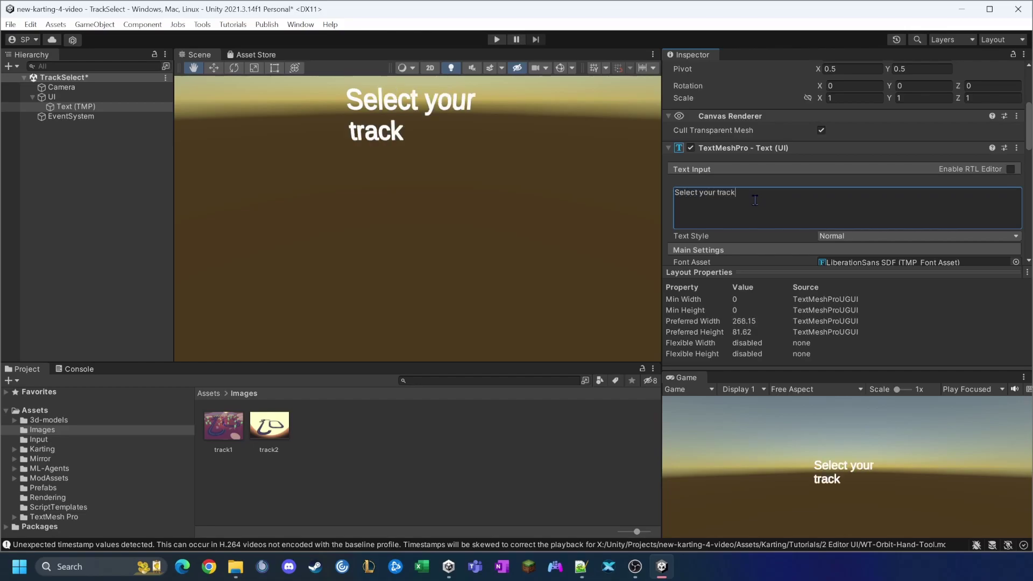
text(wf)
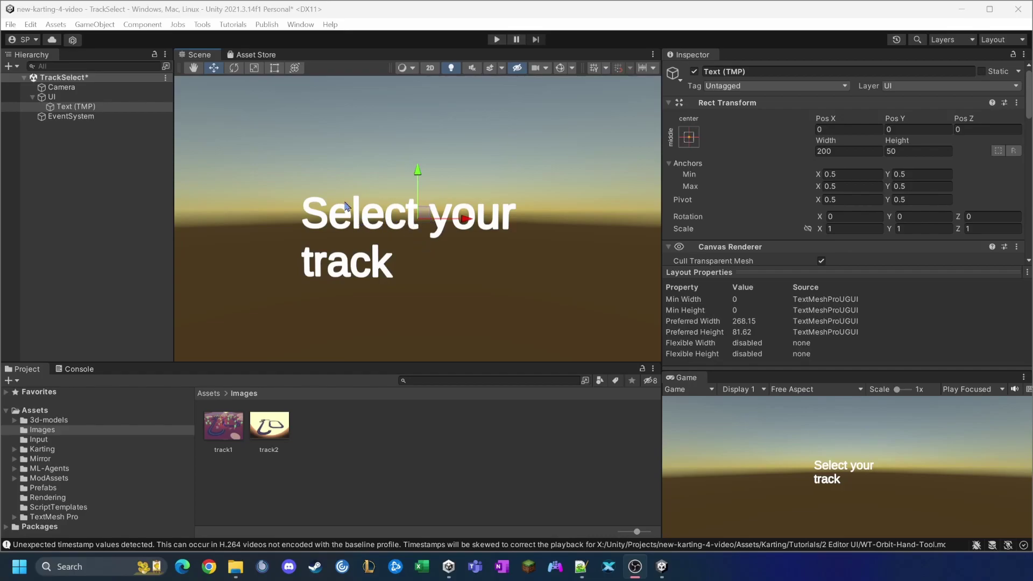
Widen the title text to 500 and shift it right to about Pos X 125.
click(81, 107)
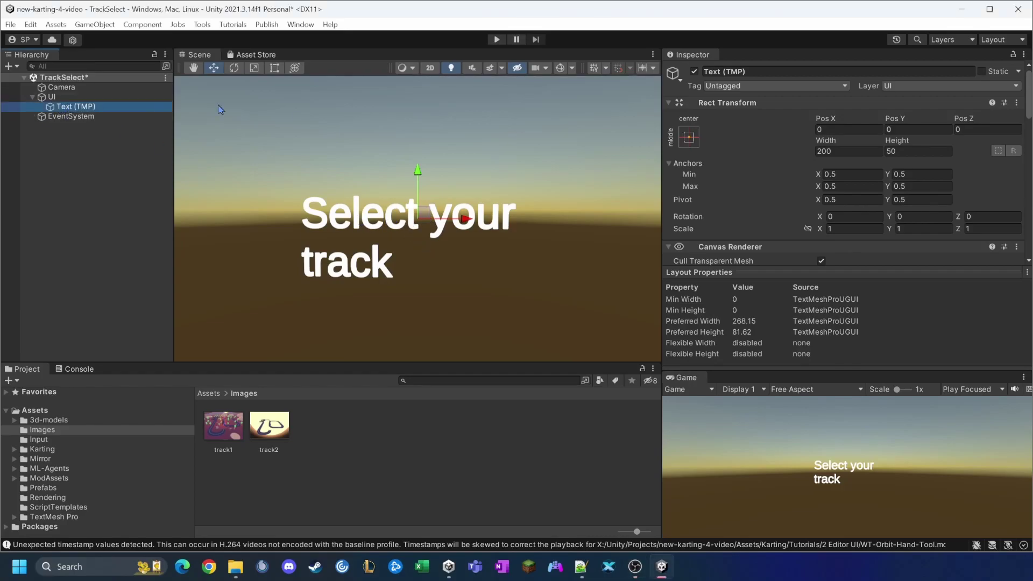
click(847, 151)
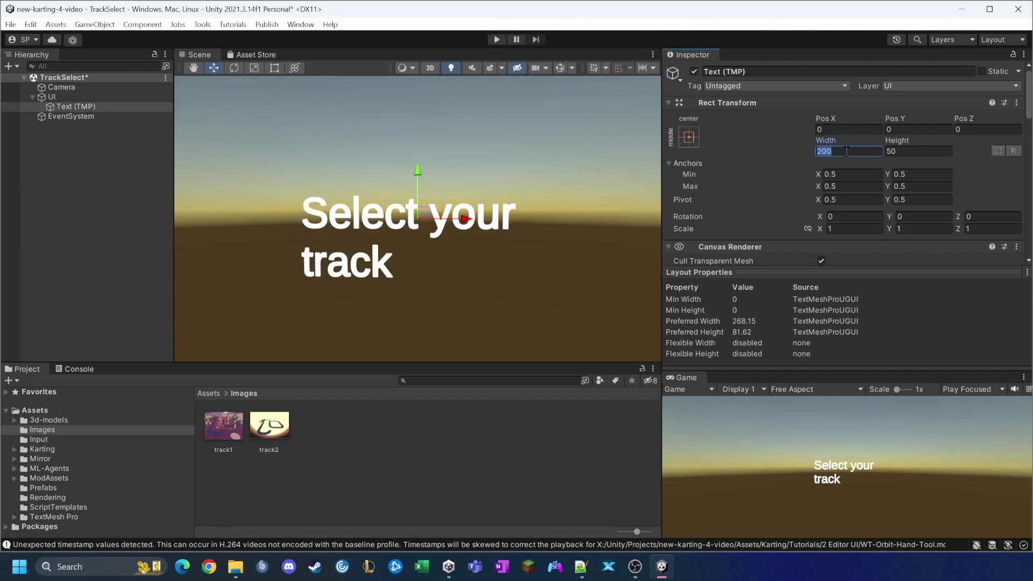
text(500)
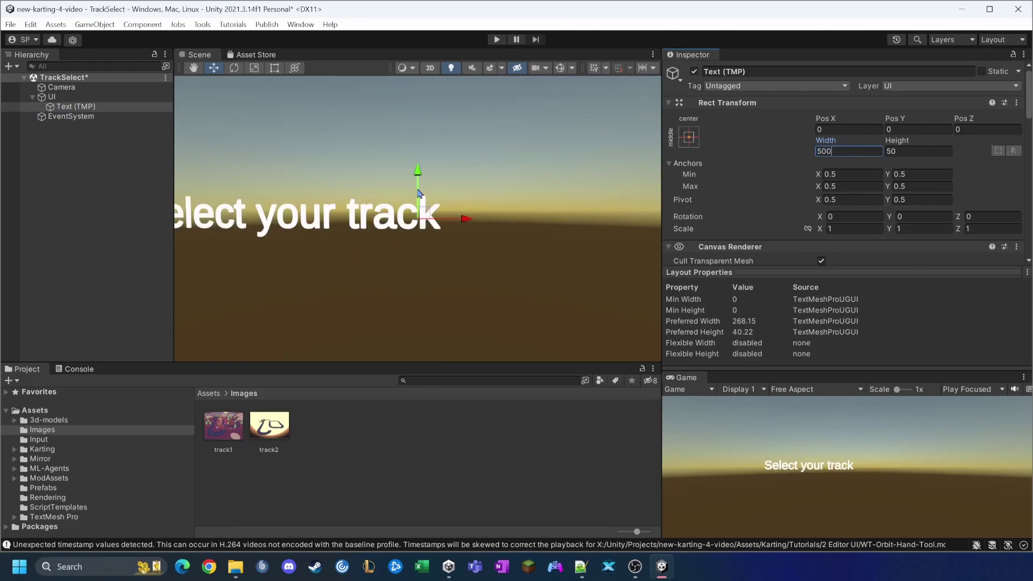
drag(468, 222, 630, 223)
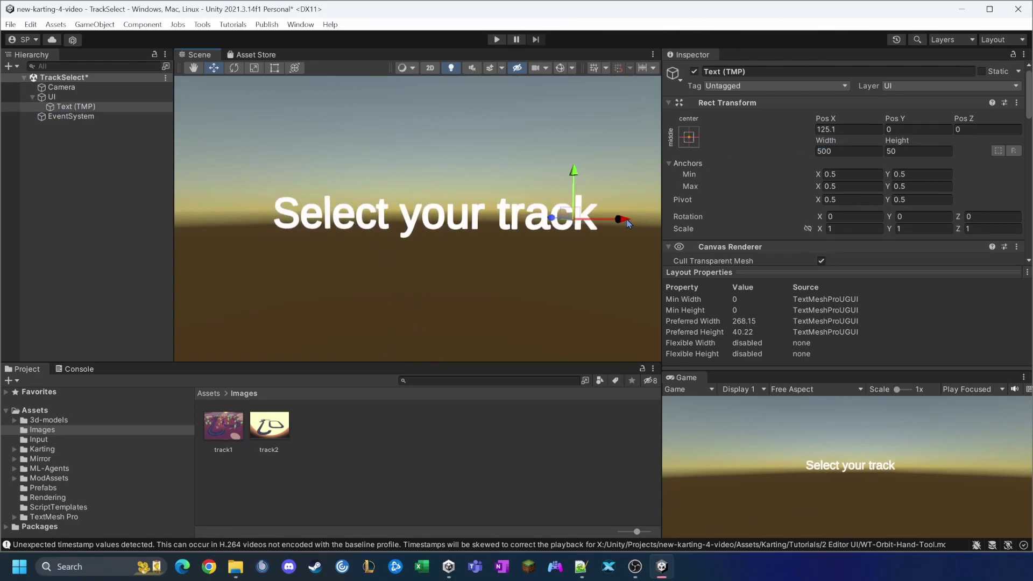
double_click(75, 107)
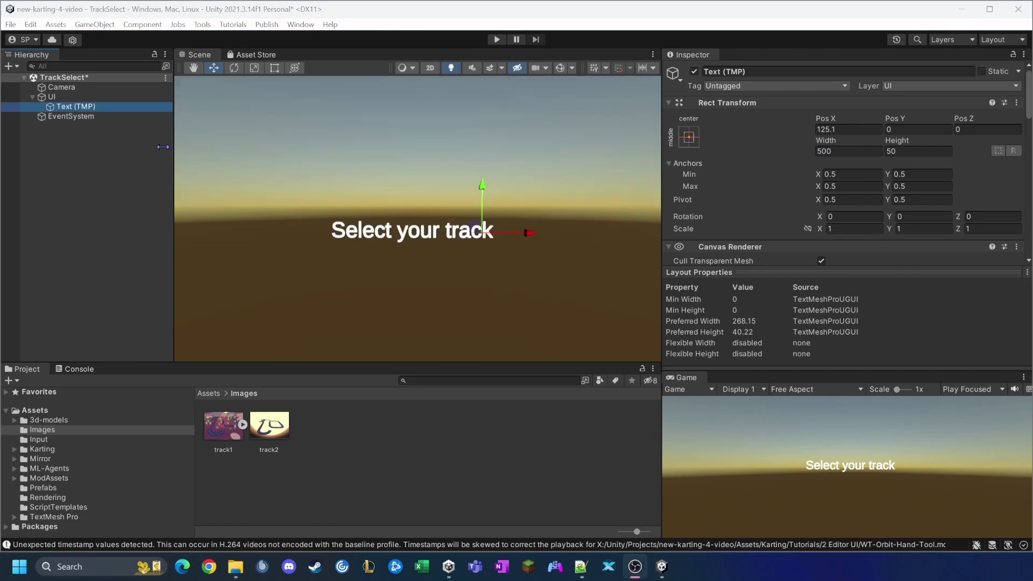
click(51, 99)
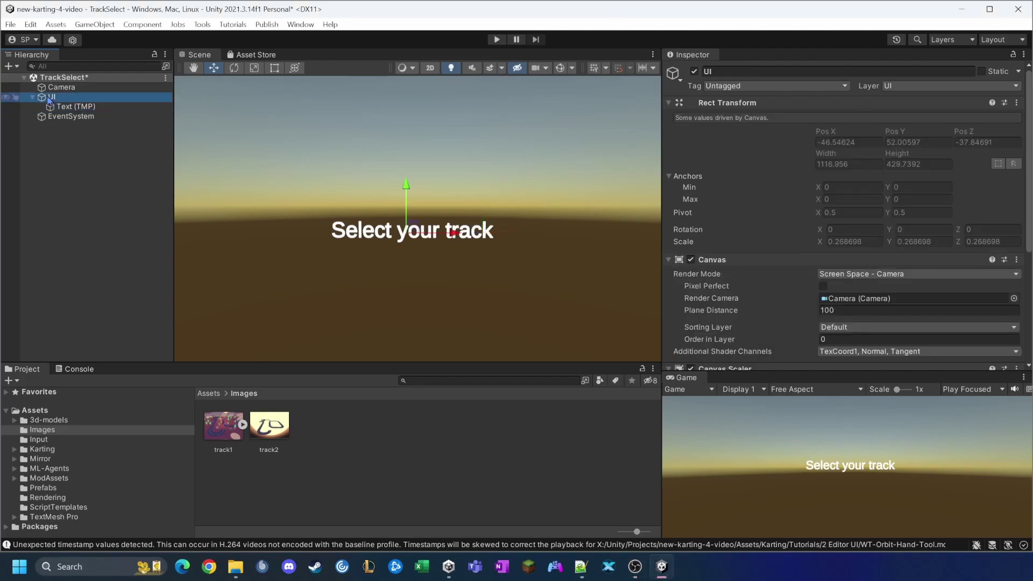
right_click(49, 100)
Add a Button - TextMeshPro under UI named track1 and delete its text label.
mouse_move(118, 355)
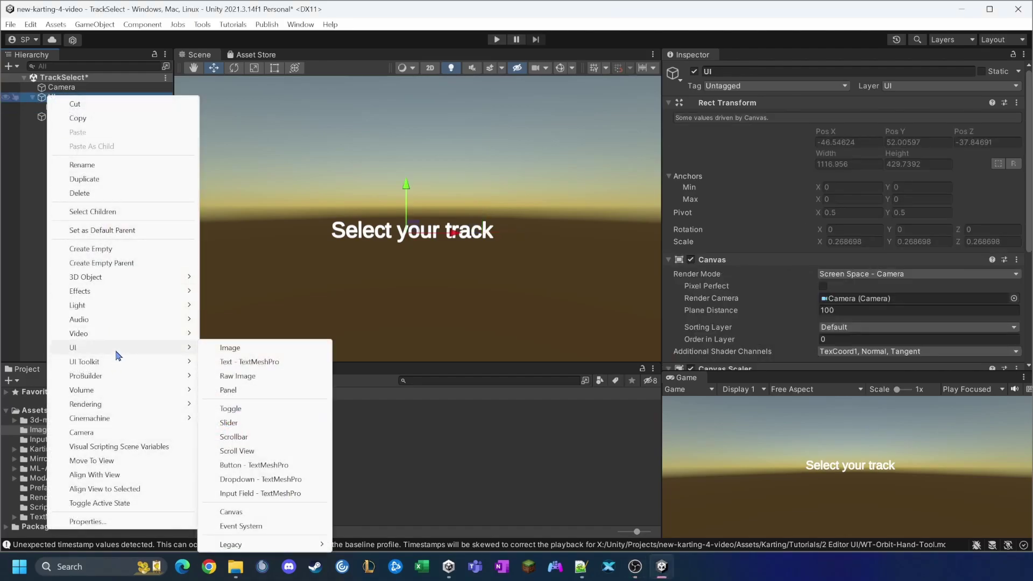
click(297, 466)
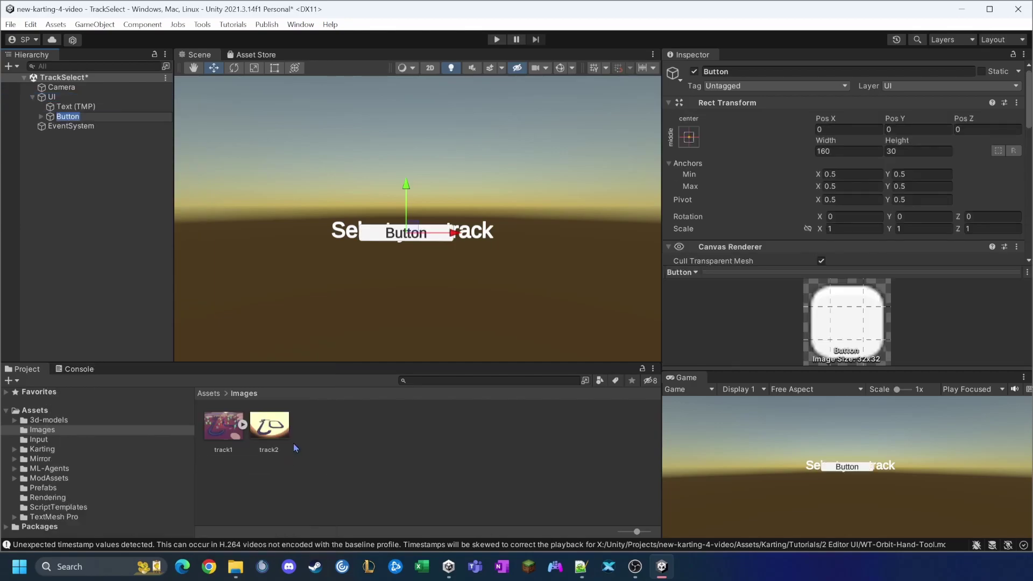
text(track1)
key(Return)
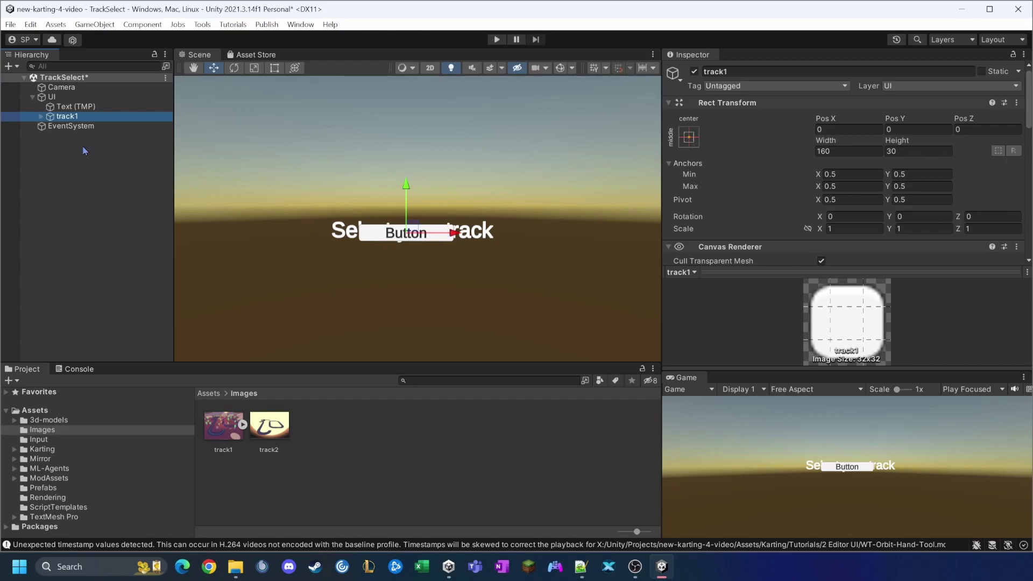
click(40, 116)
click(69, 128)
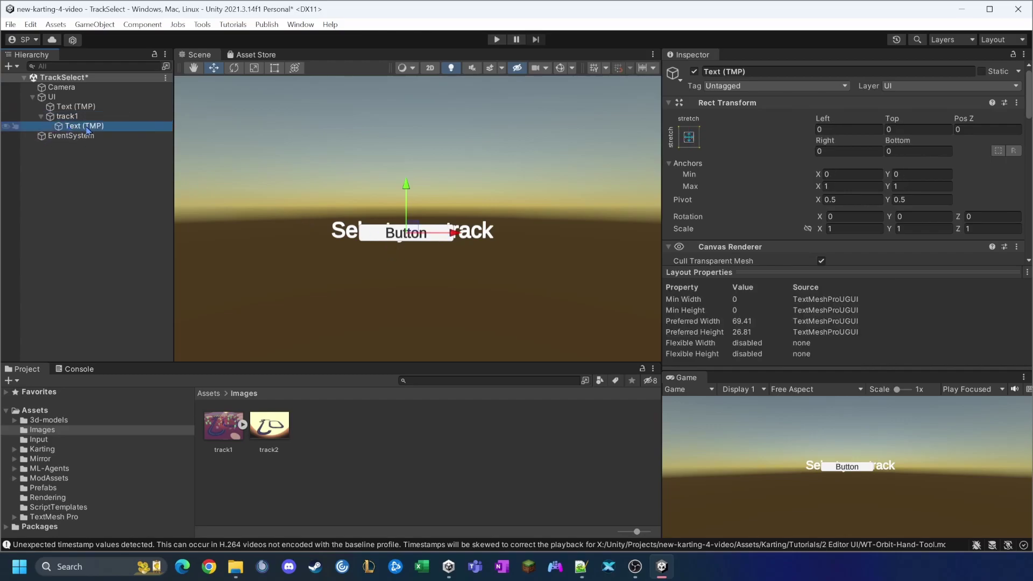
key(Delete)
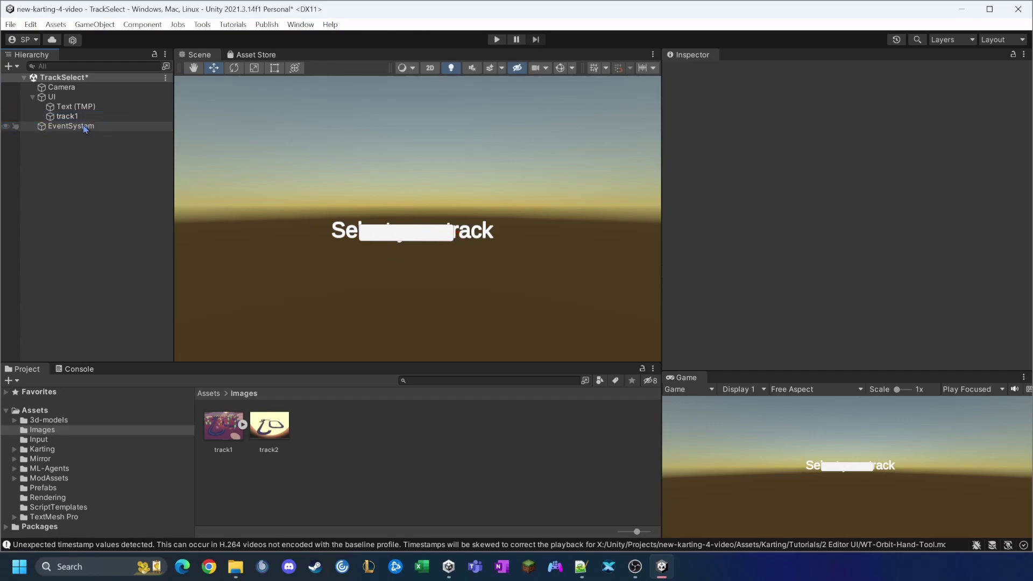
Give track1 the track1 sprite as its image and size it 300 × 300.
click(67, 116)
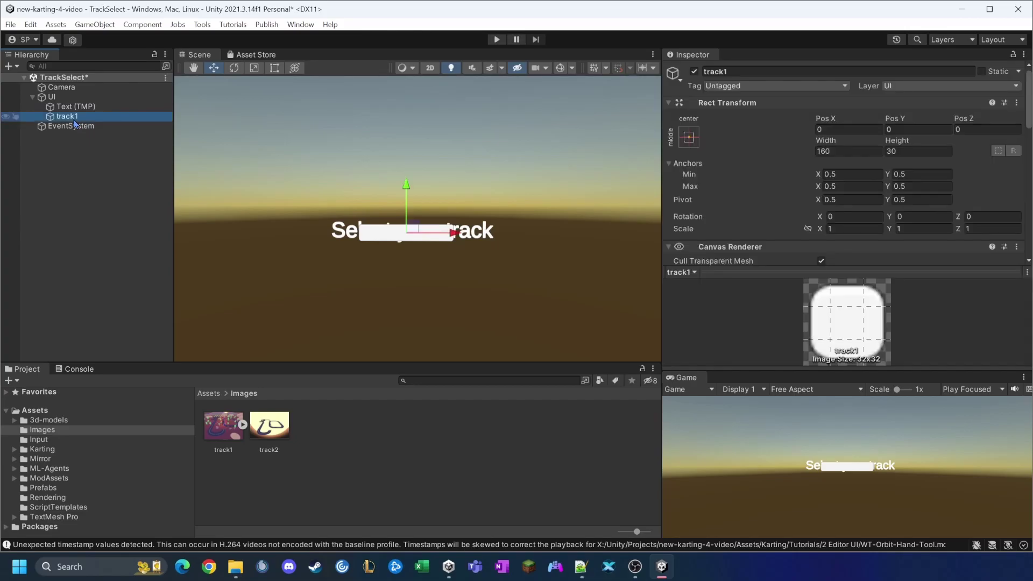
scroll(746, 187, down, 4)
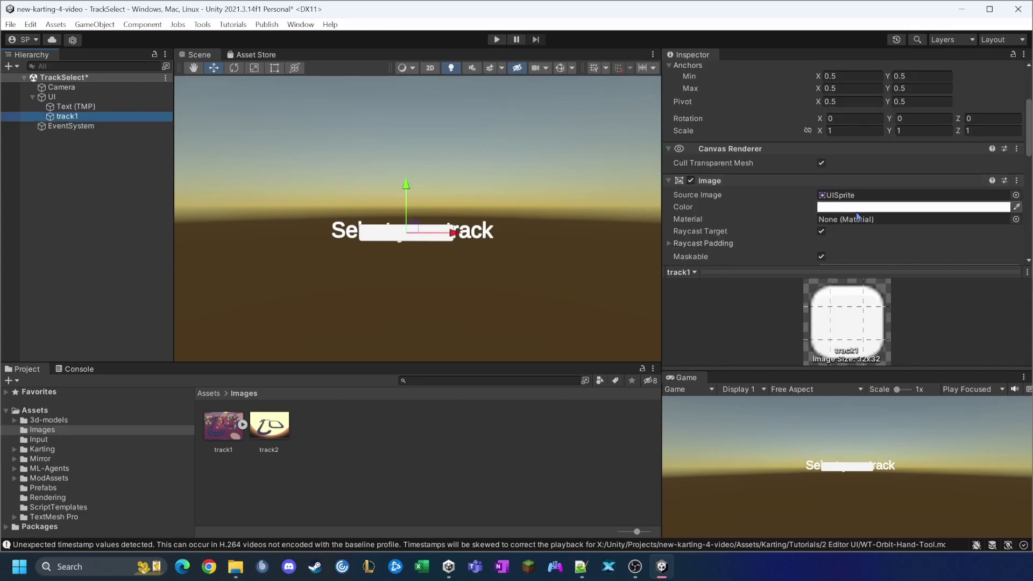
drag(219, 432, 848, 199)
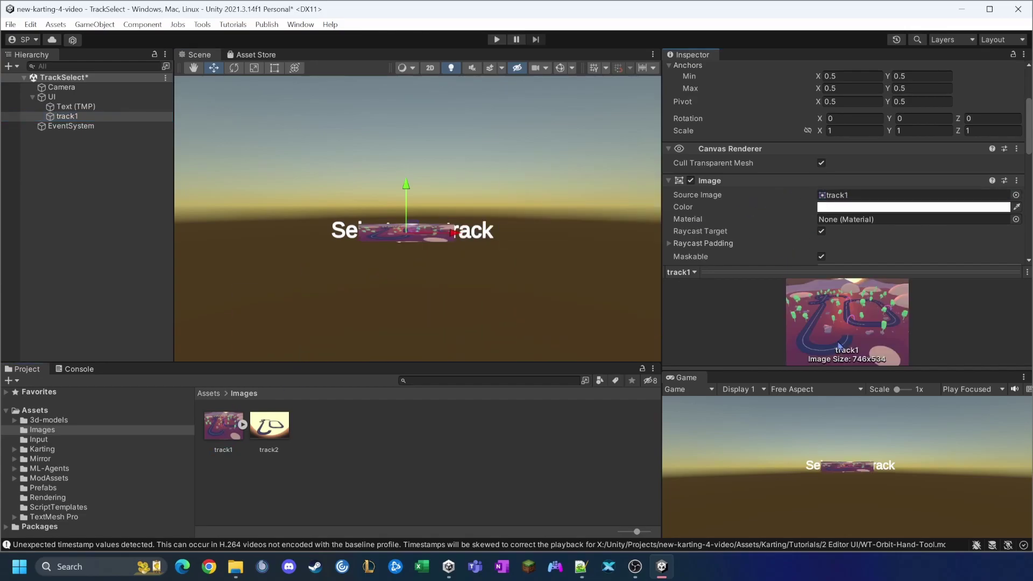
scroll(740, 229, up, 1)
scroll(740, 228, up, 2)
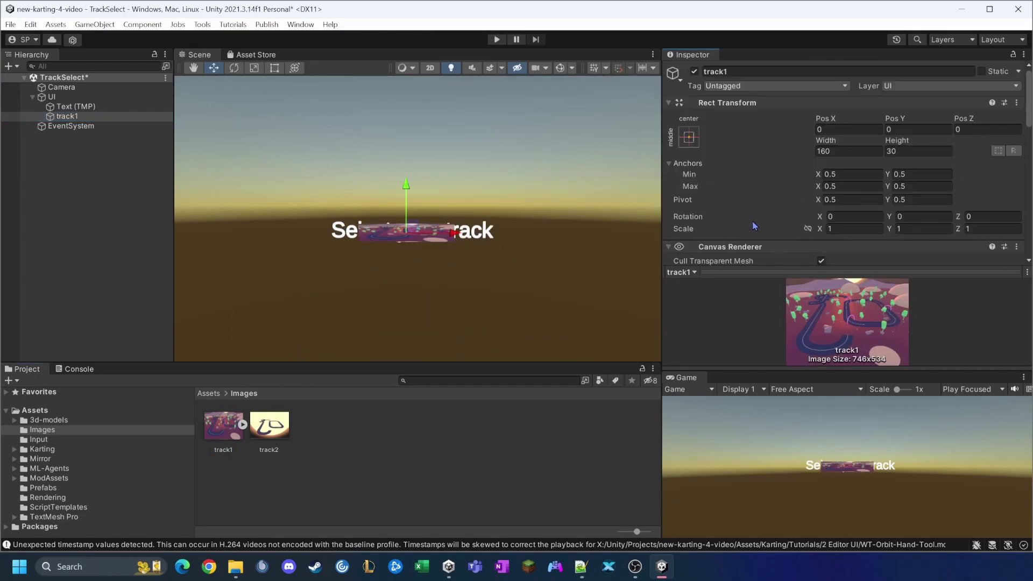
click(848, 149)
text(300)
key(Tab)
text(300)
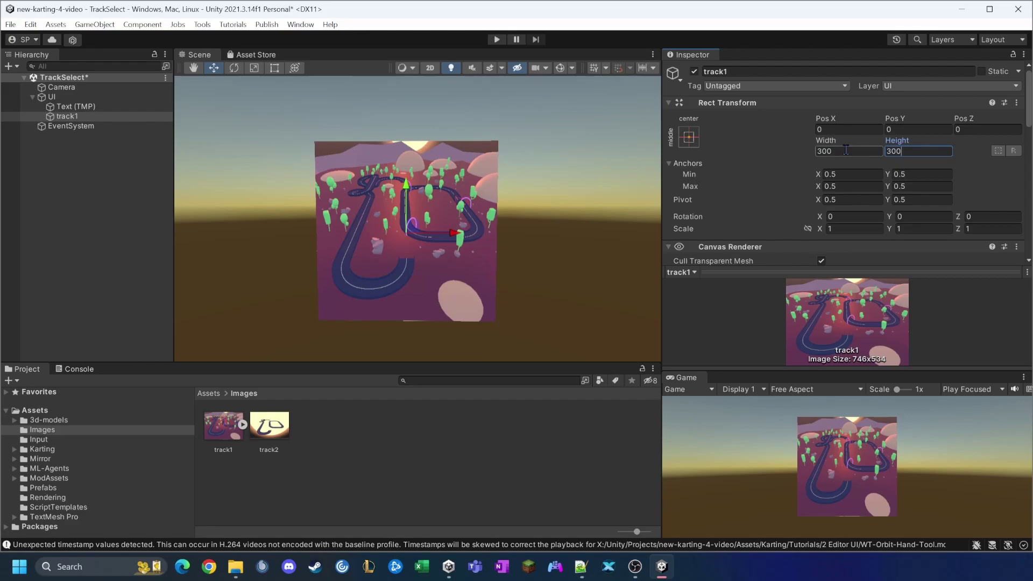
key(alt+Tab)
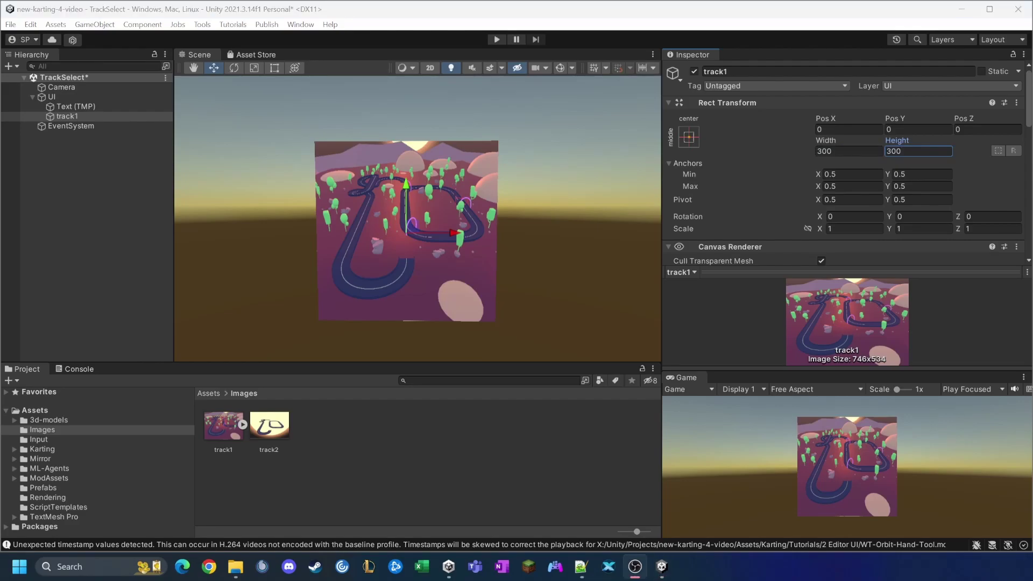
Add a Button - TextMeshPro under UI named track2 and delete its text label.
right_click(52, 100)
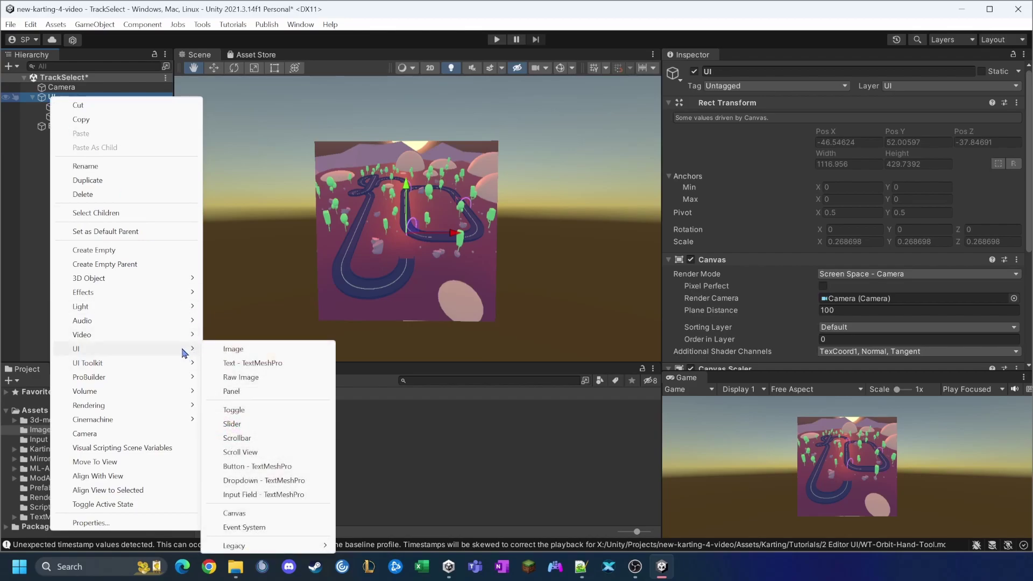
mouse_move(181, 352)
click(279, 466)
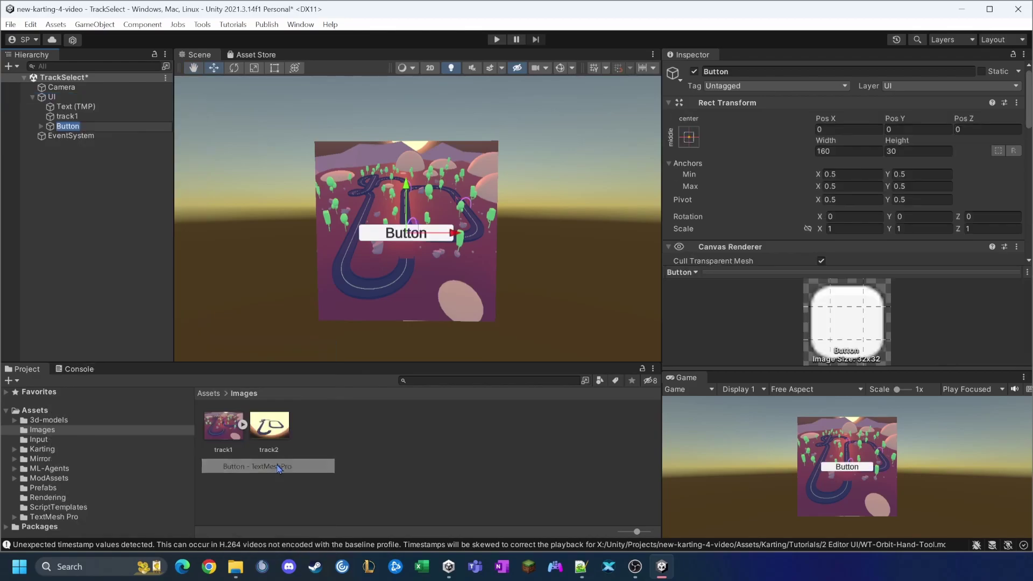
text(track2)
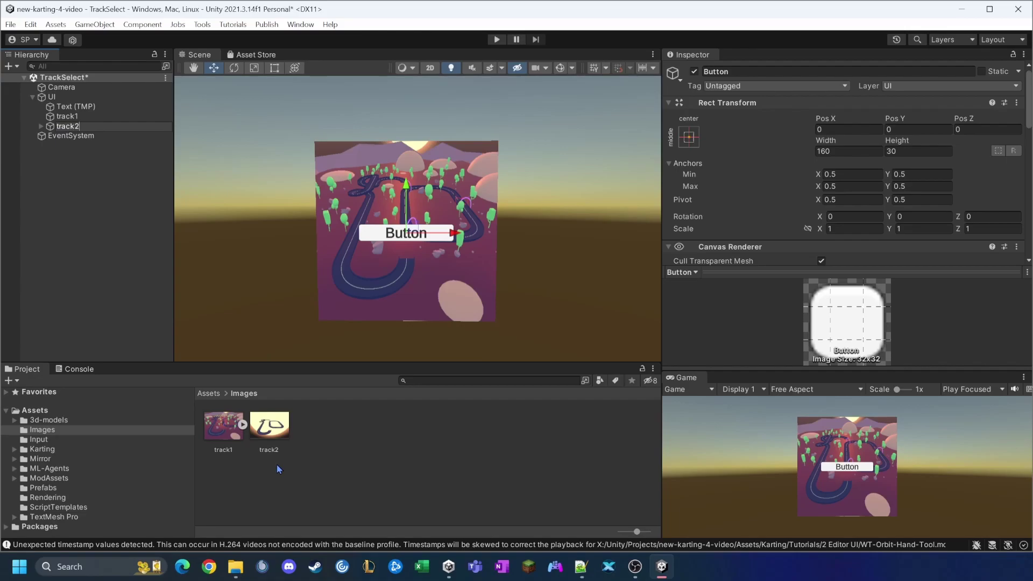
key(Return)
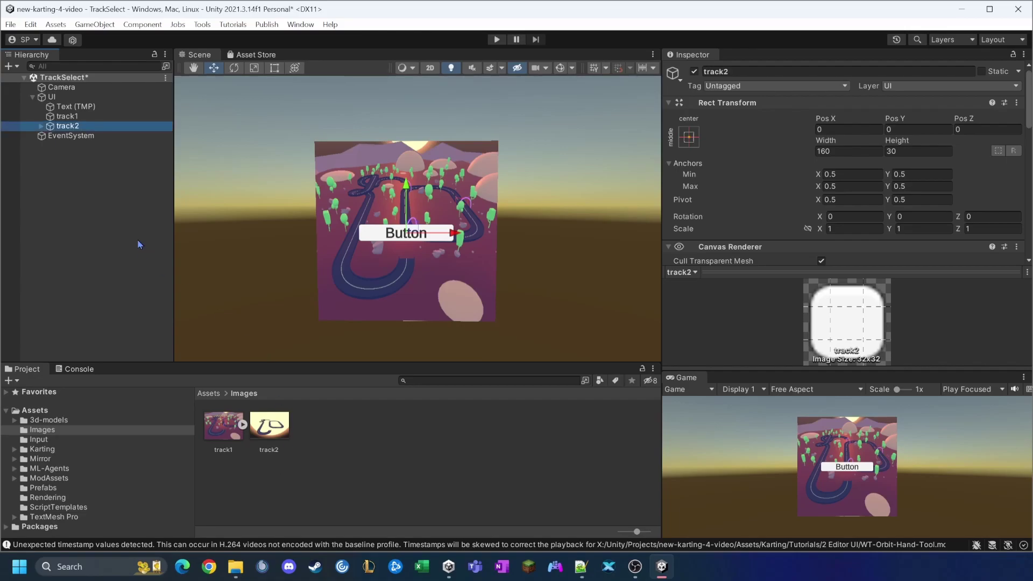
click(41, 126)
click(76, 136)
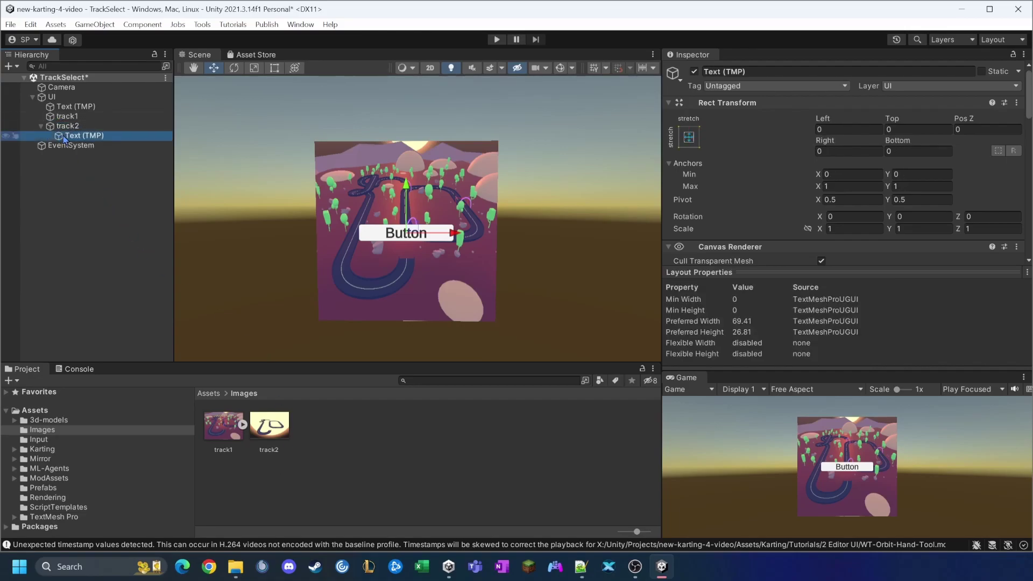
key(Delete)
Give track2 the track2 sprite as its image and size it 300 × 300.
click(69, 127)
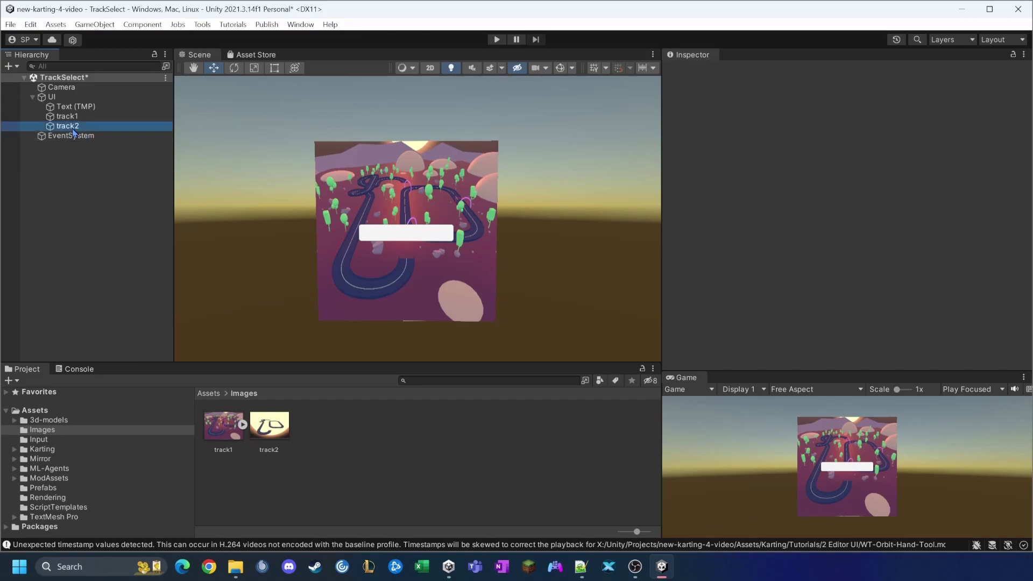
scroll(791, 175, down, 3)
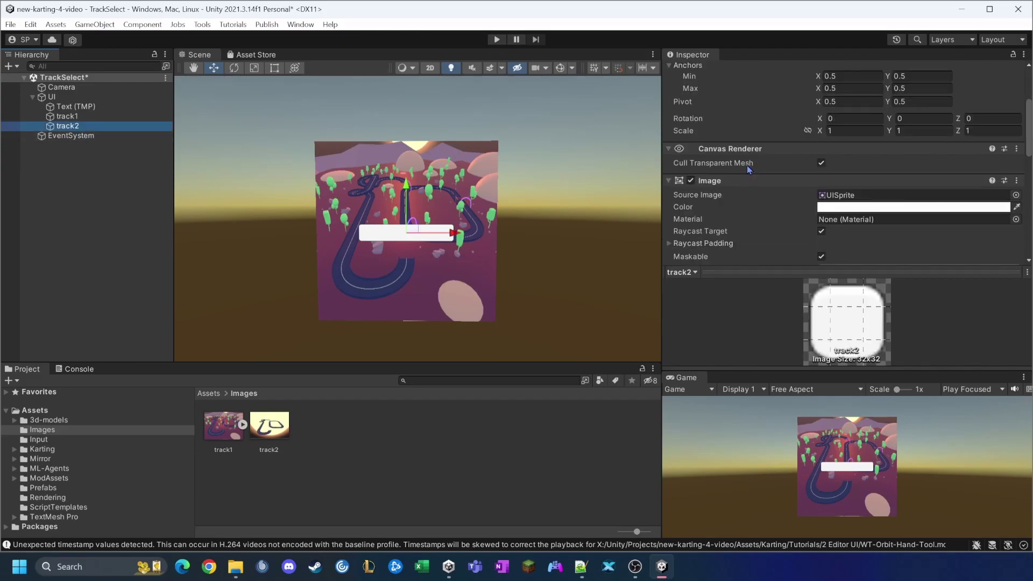
drag(285, 427, 850, 202)
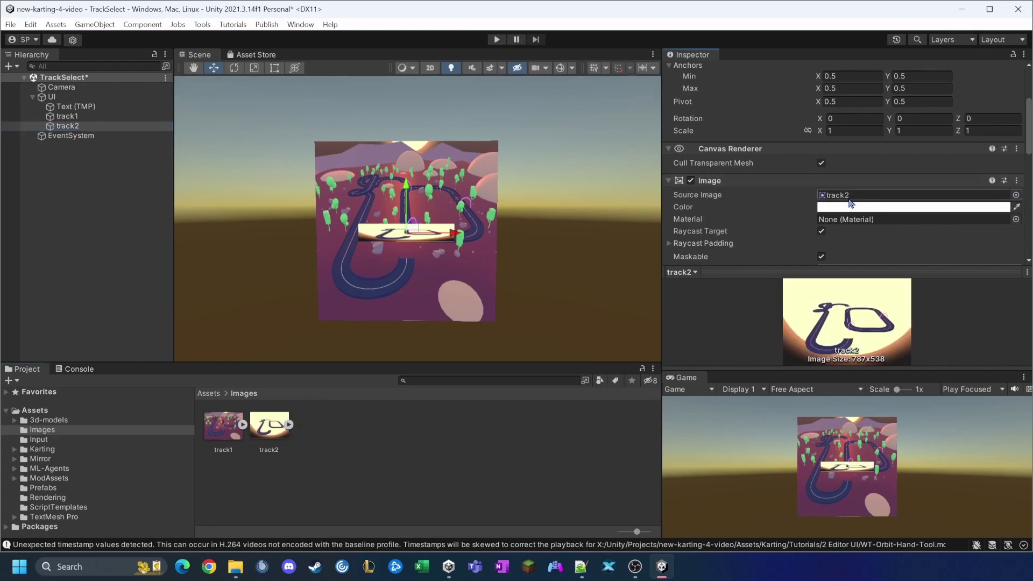
scroll(796, 183, up, 3)
click(835, 155)
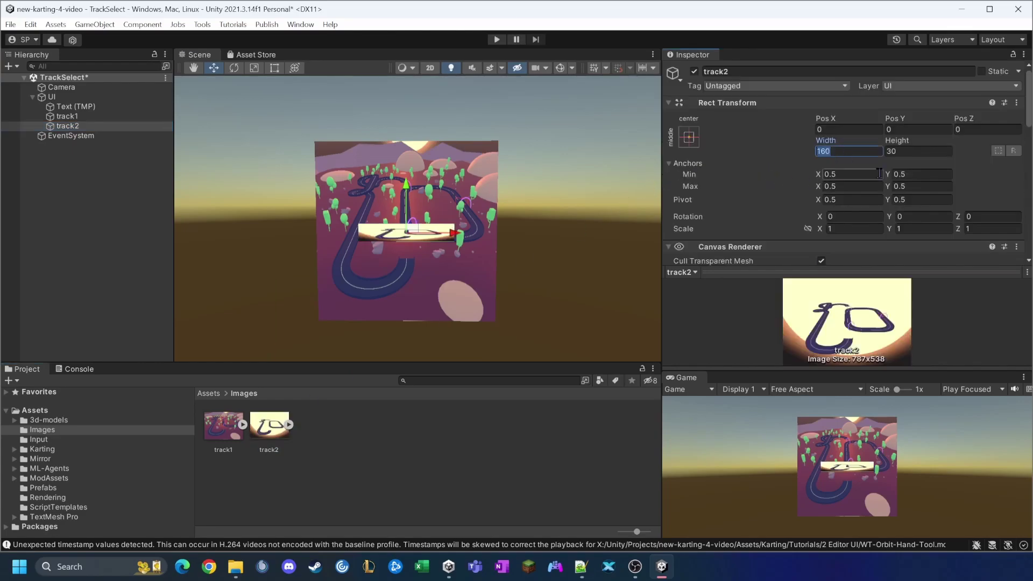
text(300)
key(Tab)
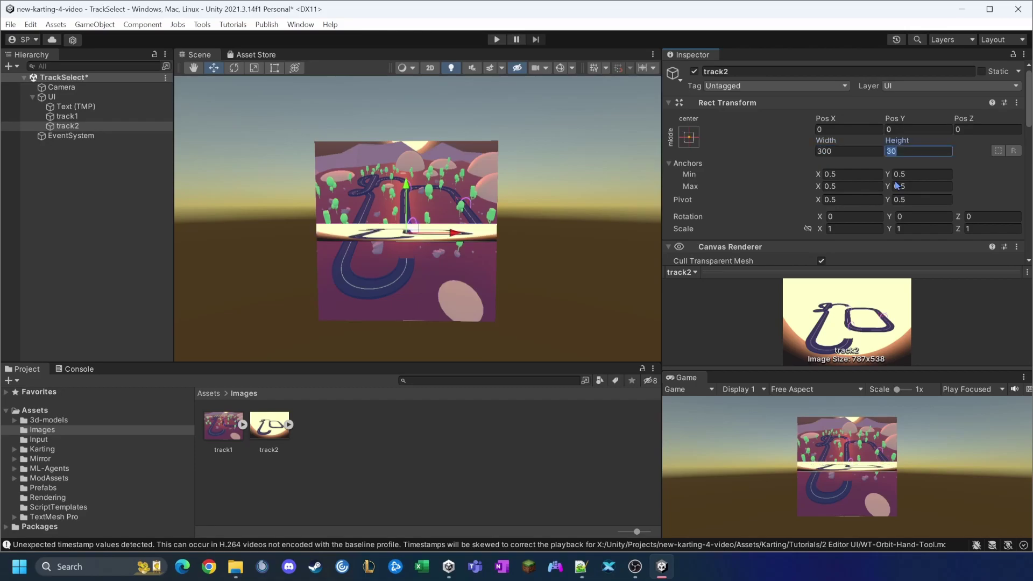
text(300)
key(alt+Tab)
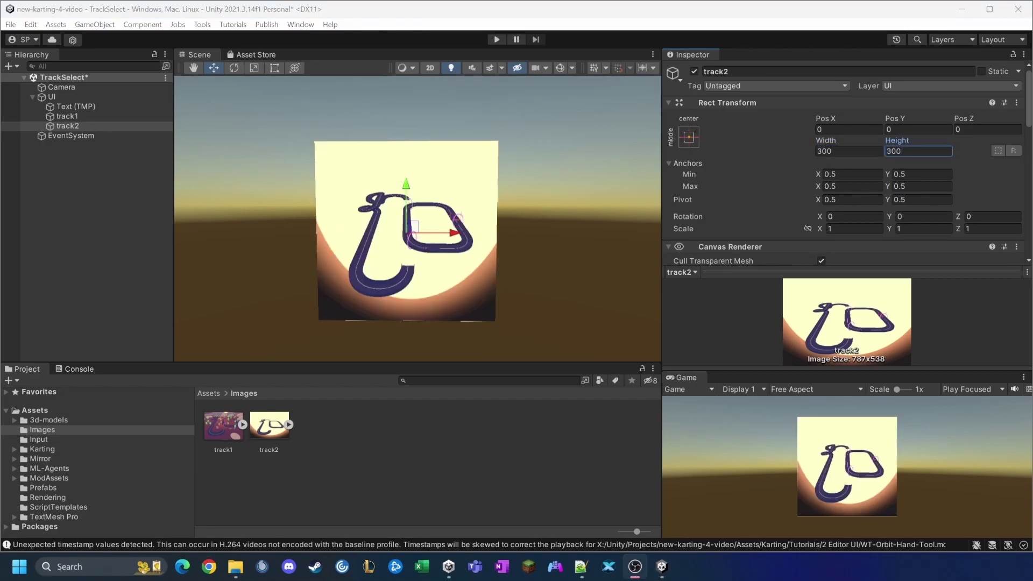
Move track1 left, track2 right, and raise the title above them.
click(71, 120)
drag(457, 233, 296, 240)
click(62, 127)
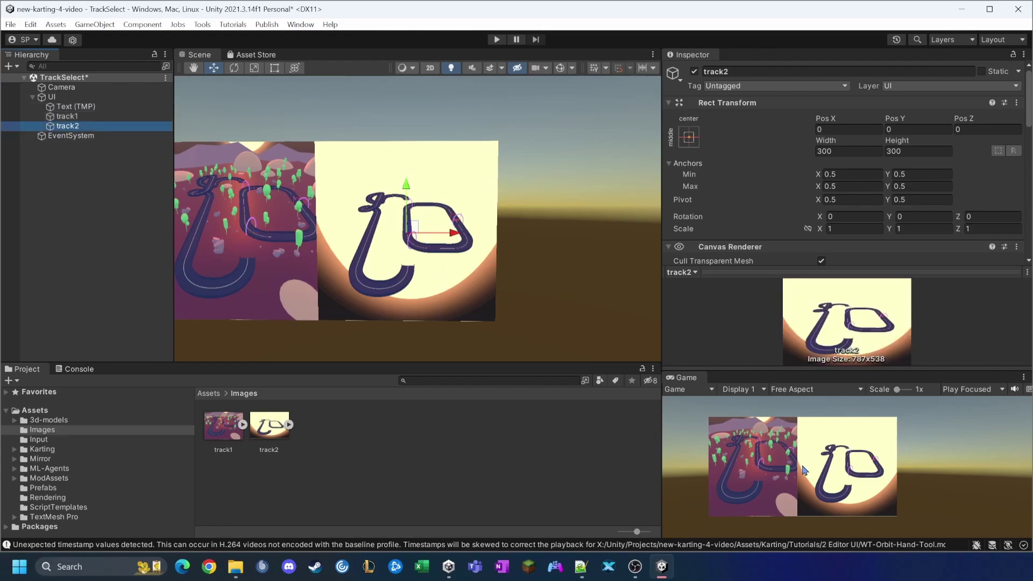
drag(454, 233, 619, 233)
click(65, 106)
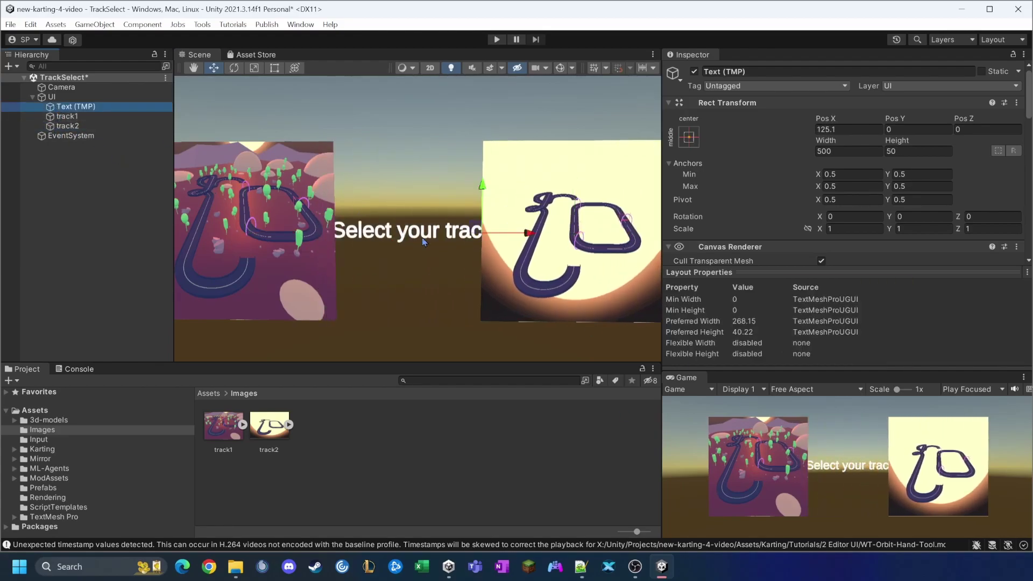
mouse_move(530, 233)
mouse_down()
mouse_move(539, 233)
mouse_move(528, 233)
mouse_up()
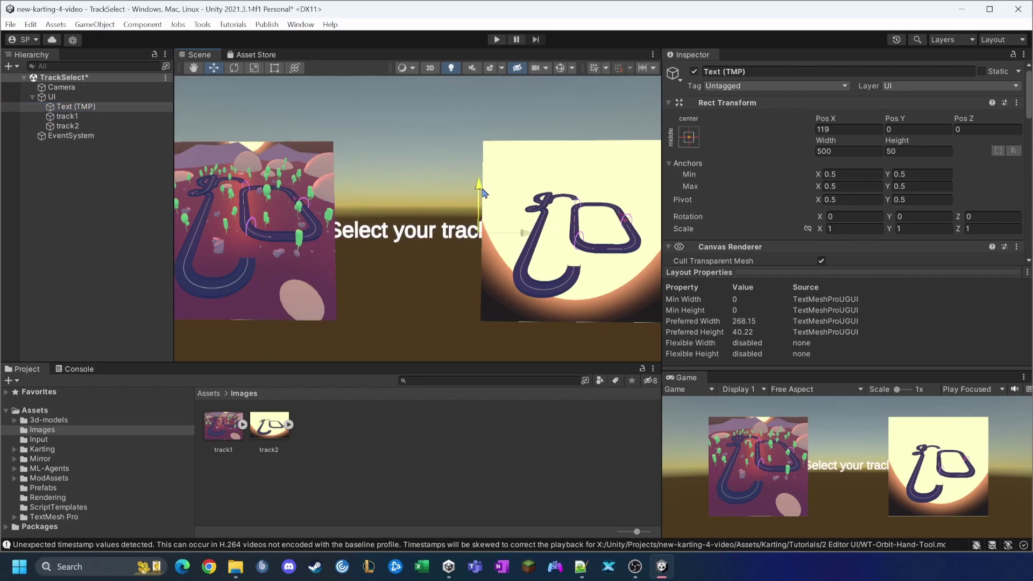
drag(478, 188, 498, 76)
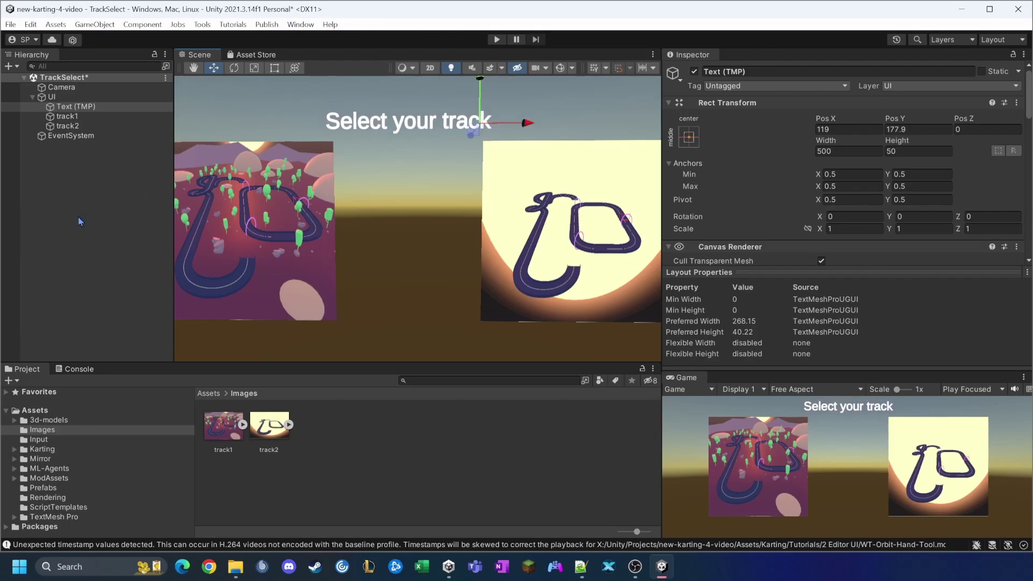
Bring track1 and track2 closer together, at about X -184 and X 167.
click(65, 116)
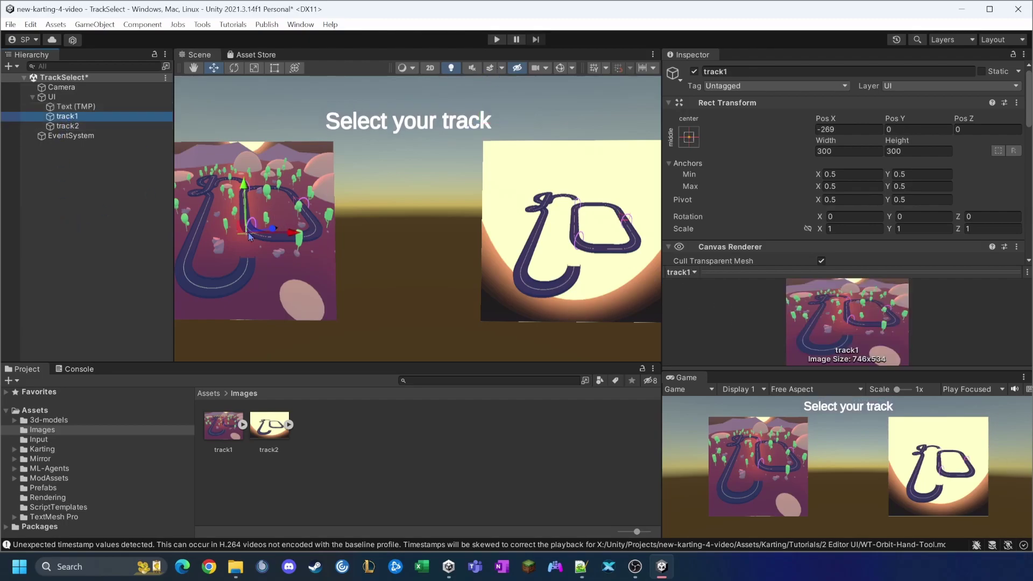
drag(249, 237, 297, 254)
click(67, 126)
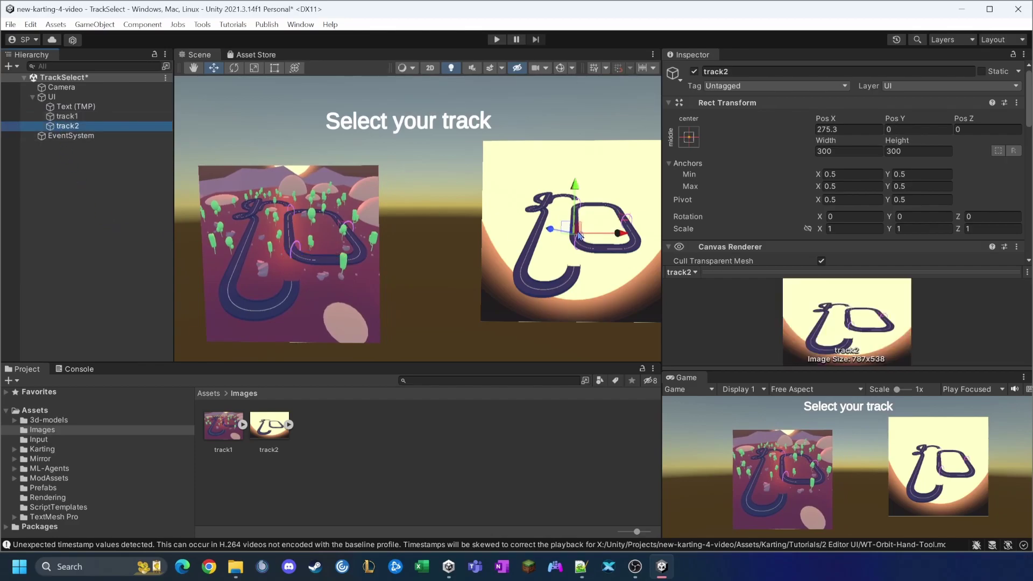
drag(578, 235, 500, 257)
key(alt+Tab)
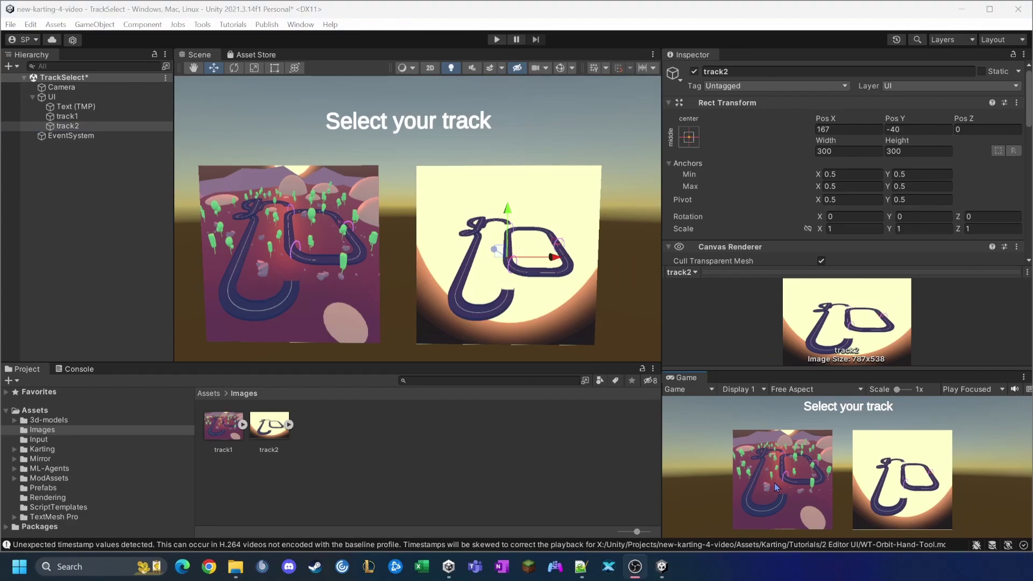
key(alt+Tab)
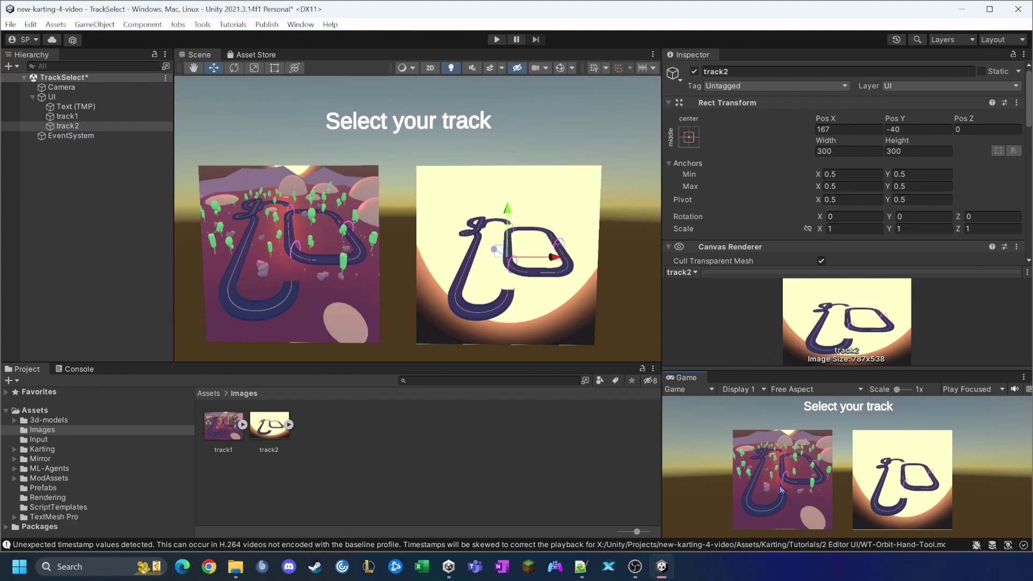
Add a new loadTrack script component to track1 and open it in the code editor.
click(66, 116)
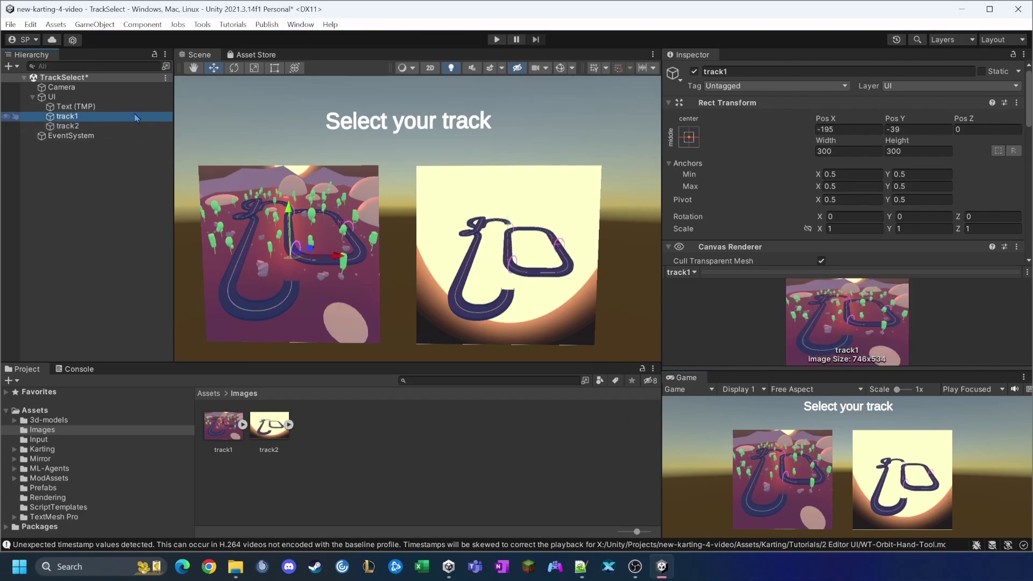
scroll(811, 185, down, 3)
scroll(811, 185, down, 10)
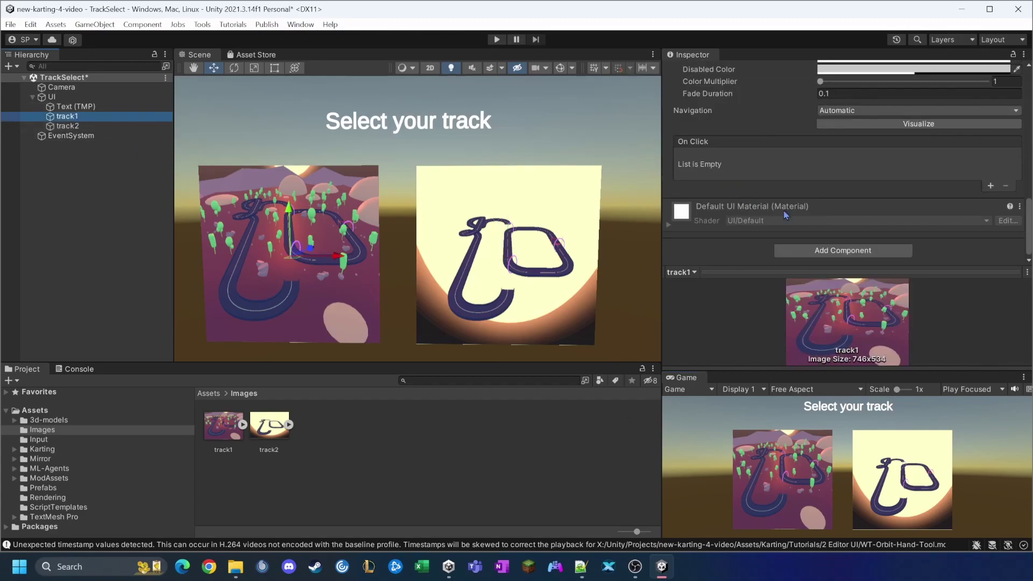
click(827, 251)
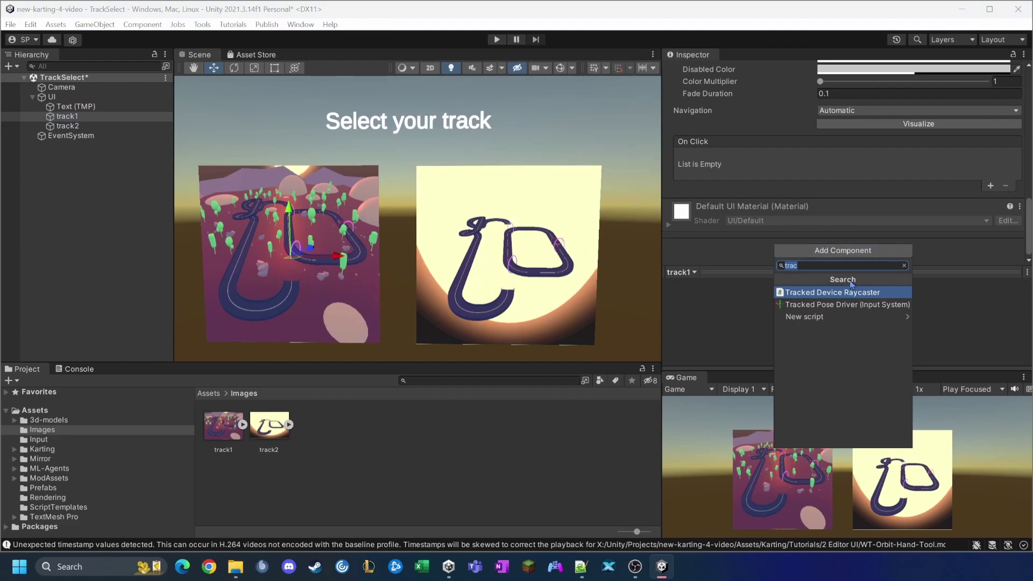
text(loadTrac)
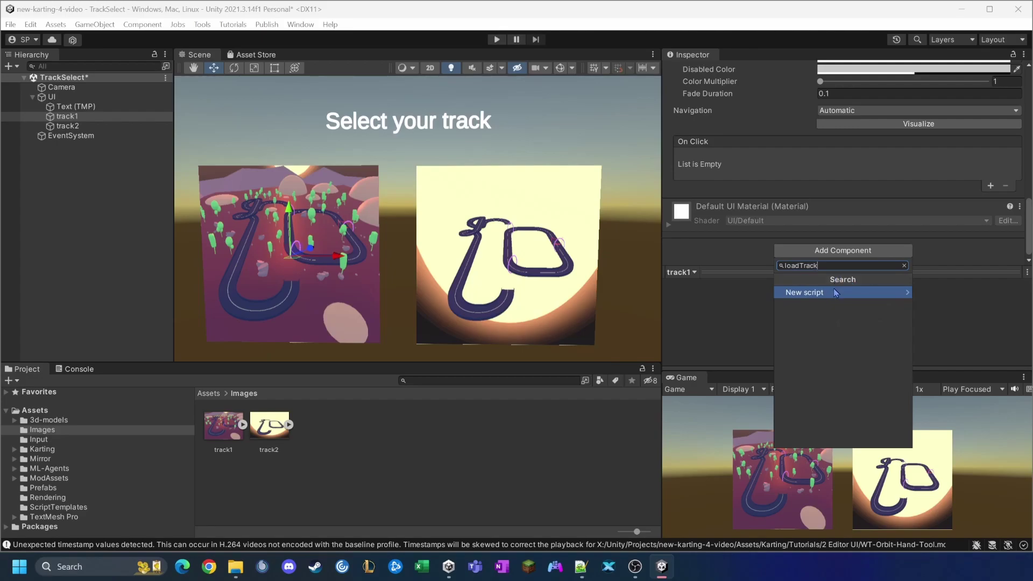
click(835, 292)
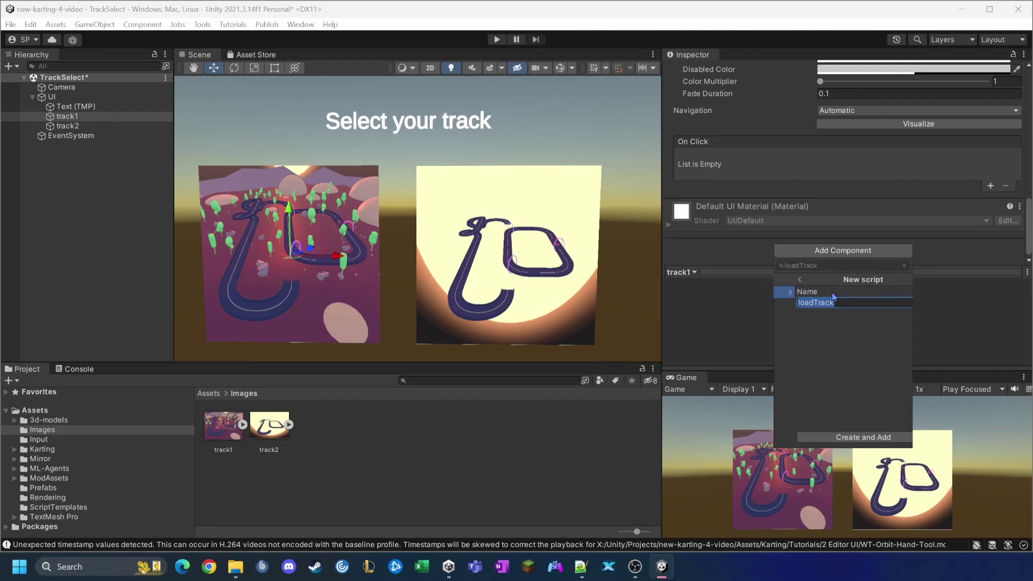
click(853, 437)
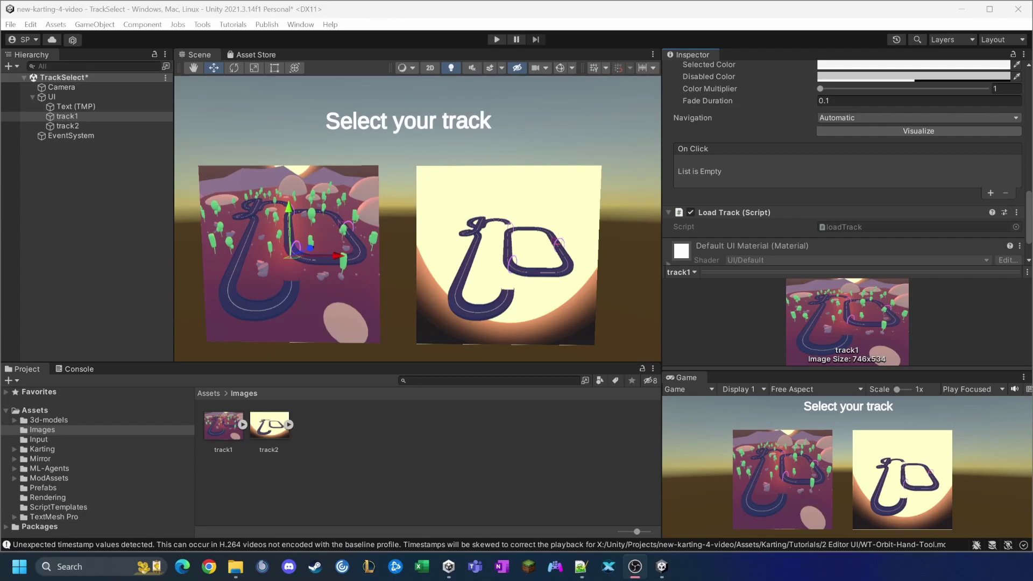
double_click(855, 229)
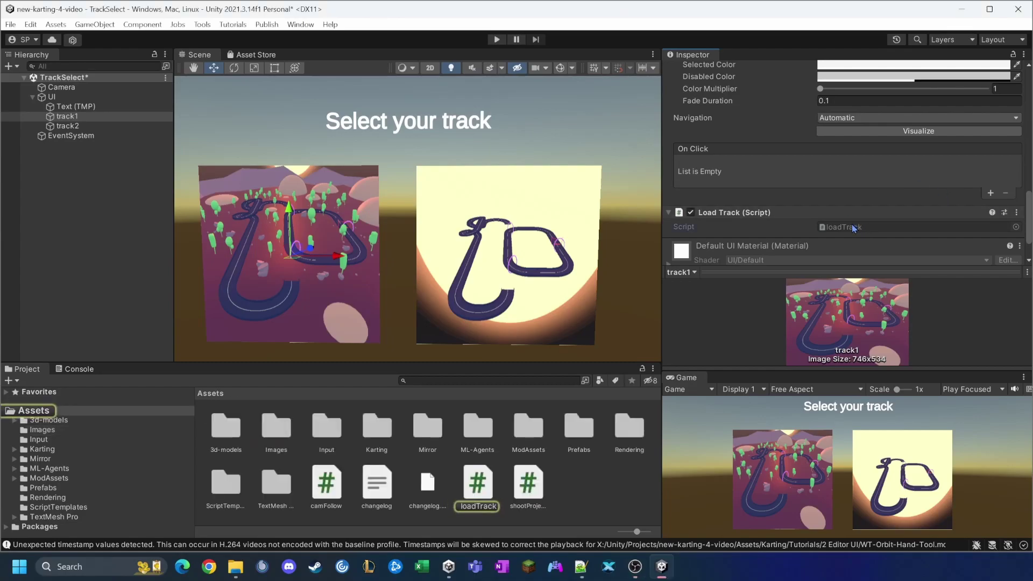